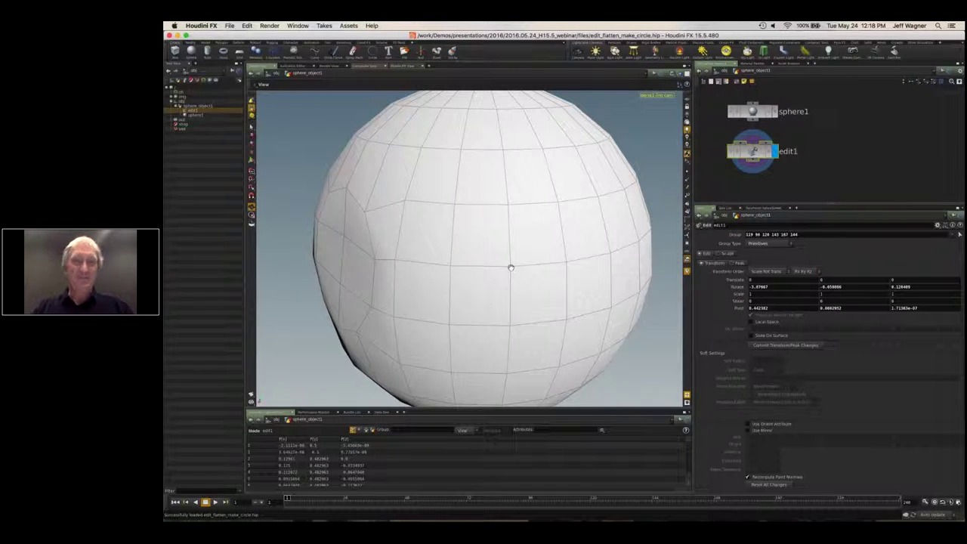
{"action": "right_click_drag", "start_coordinate": [509, 265], "coordinate": [492, 292]}
{"action": "left_click_drag", "start_coordinate": [493, 292], "coordinate": [515, 279]}
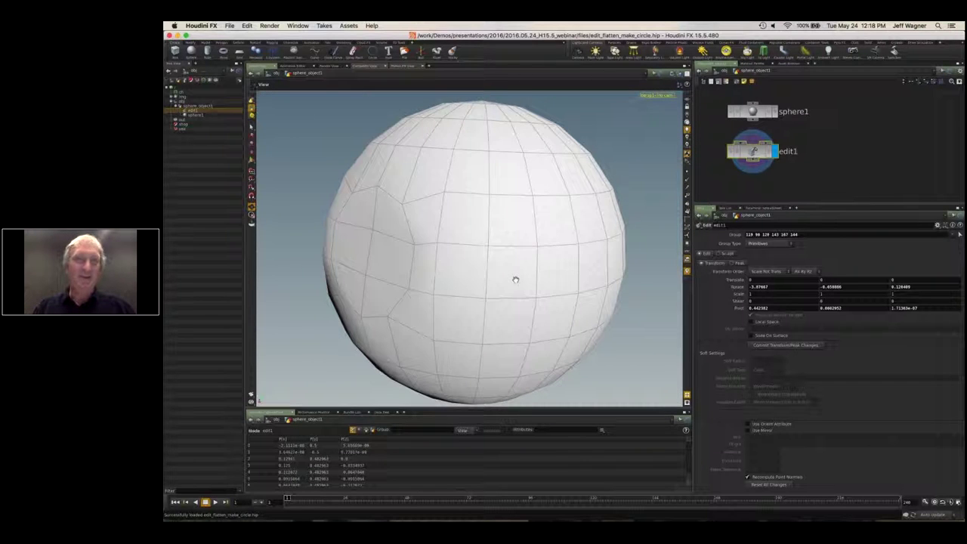
{"action": "middle_click_drag", "start_coordinate": [516, 279], "coordinate": [496, 267]}
{"action": "mouse_move", "coordinate": [496, 267]}
{"action": "left_mouse_down"}
{"action": "mouse_move", "coordinate": [479, 266]}
{"action": "mouse_move", "coordinate": [498, 269]}
{"action": "left_mouse_up"}
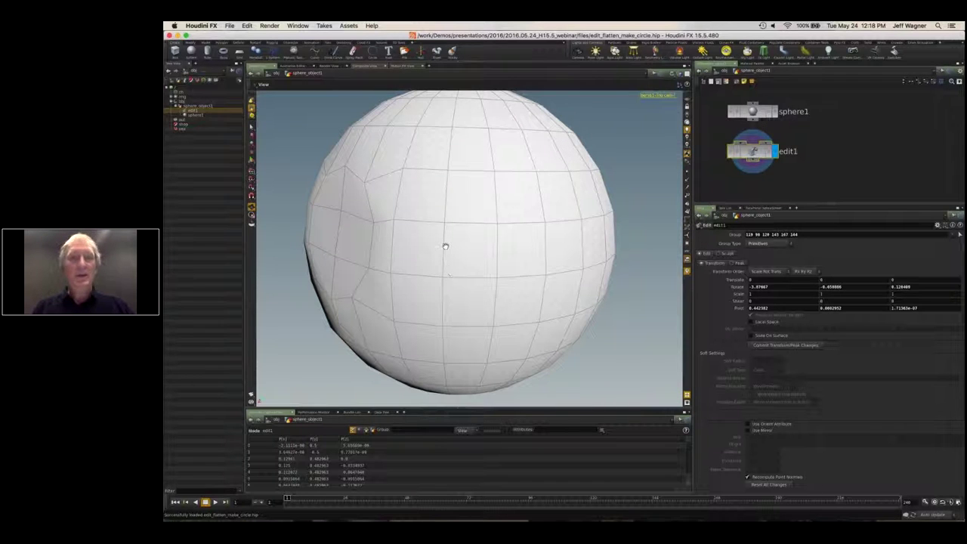
Switch from the transform handle to component selection and start the Edit tool on the sphere again.
{"action": "key", "text": "Return"}
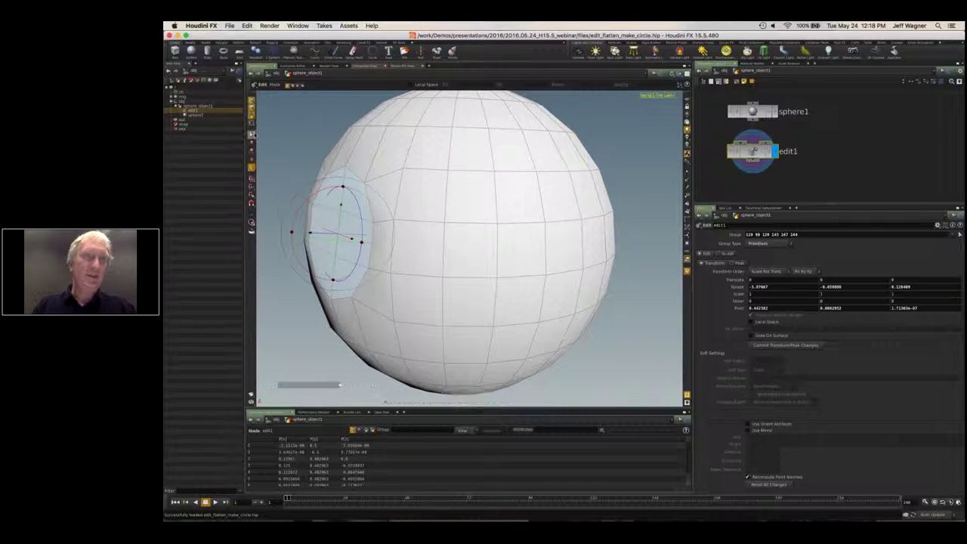
{"action": "key", "text": "s"}
{"action": "left_click", "coordinate": [491, 202]}
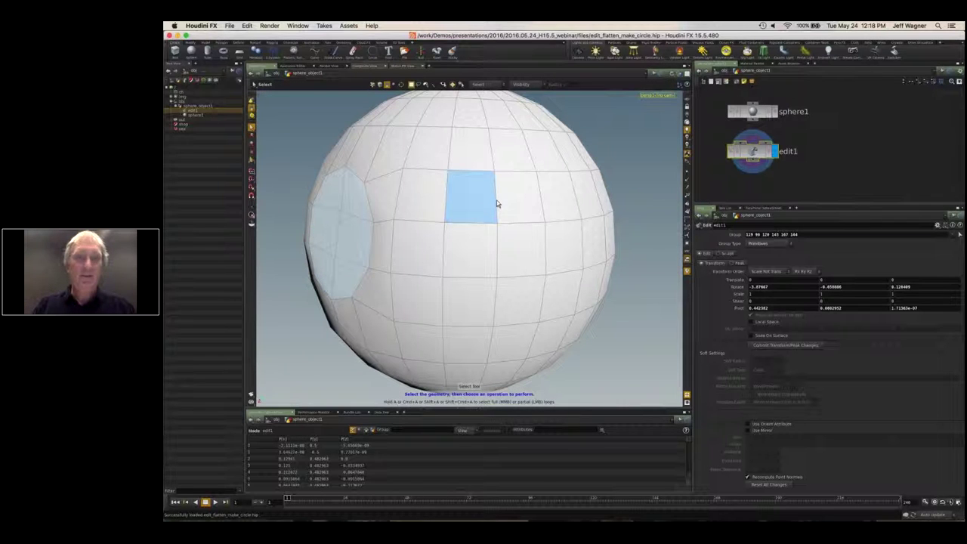
{"action": "key", "text": "3"}
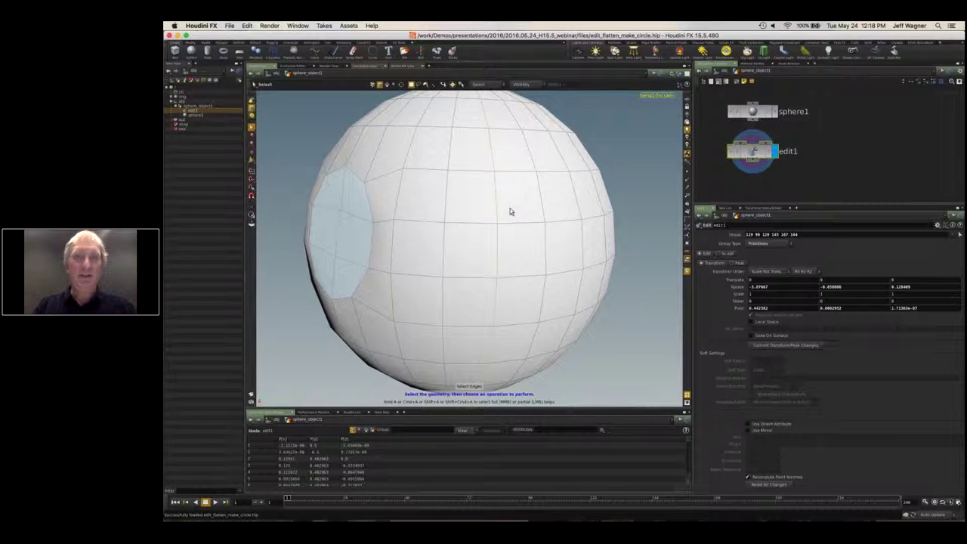
{"action": "key", "text": "Escape"}
{"action": "left_click_drag", "start_coordinate": [510, 212], "coordinate": [624, 175]}
{"action": "key", "text": "s"}
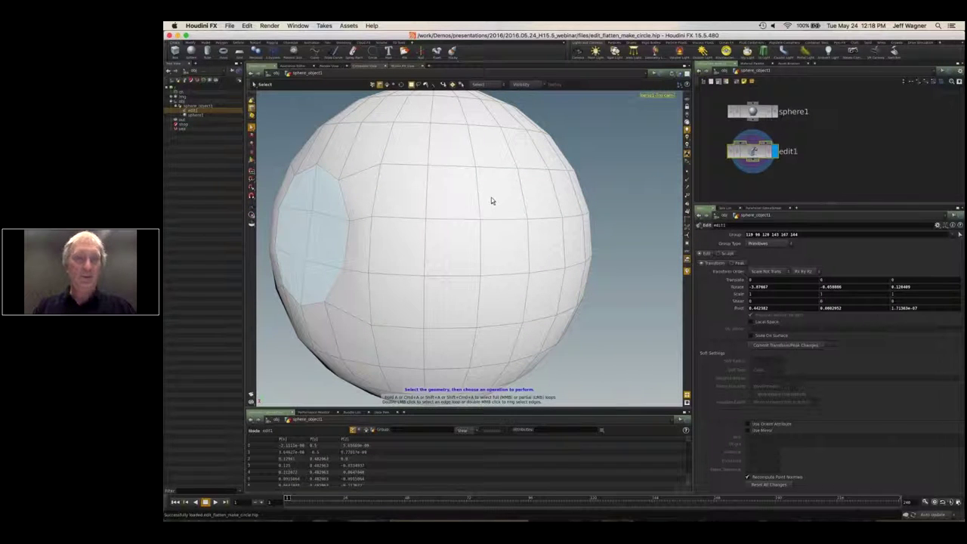
{"action": "key", "text": "Tab"}
{"action": "type", "text": "ed"}
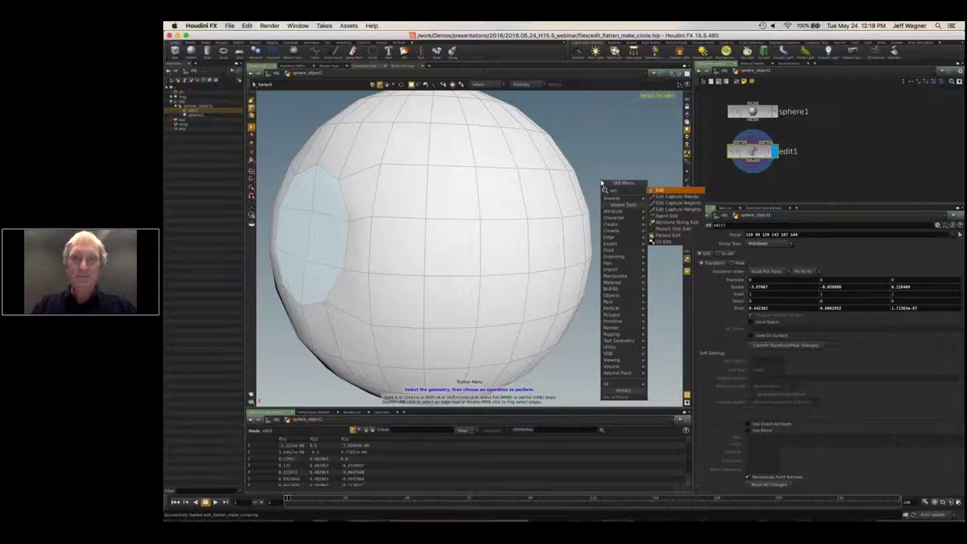
{"action": "key", "text": "Return"}
Select a two-by-two block of faces beside the existing flattened circle and apply Make Circle to it.
{"action": "left_click", "coordinate": [460, 244]}
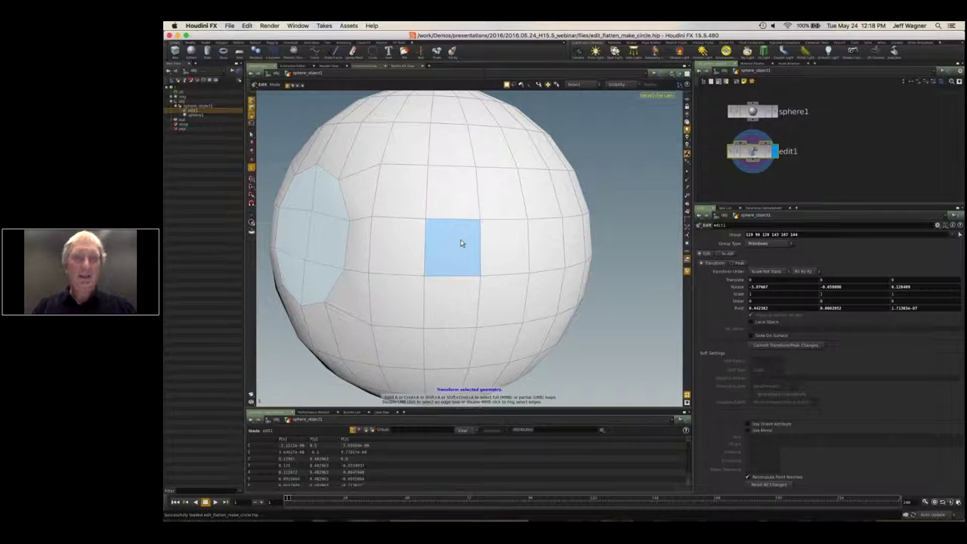
{"action": "left_click", "coordinate": [459, 190]}
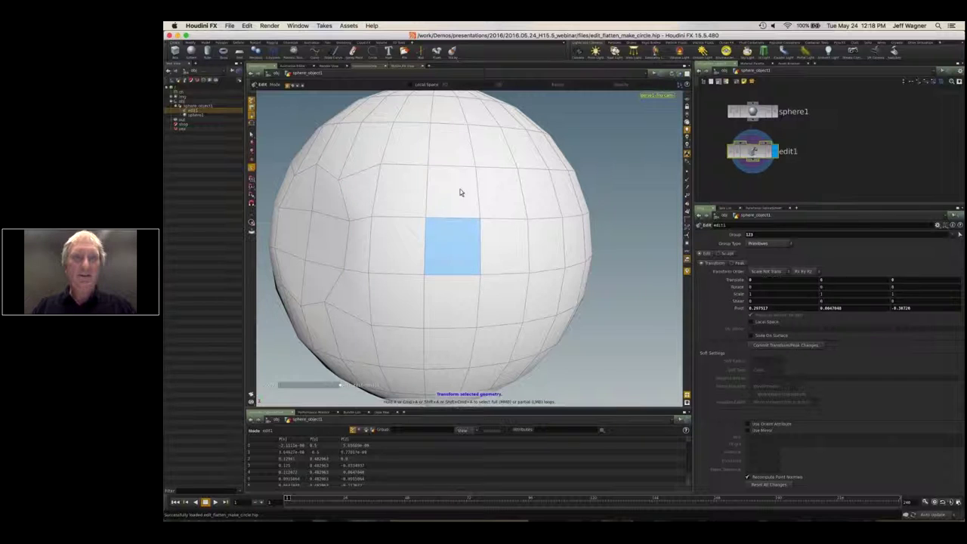
{"action": "left_click", "coordinate": [502, 256]}
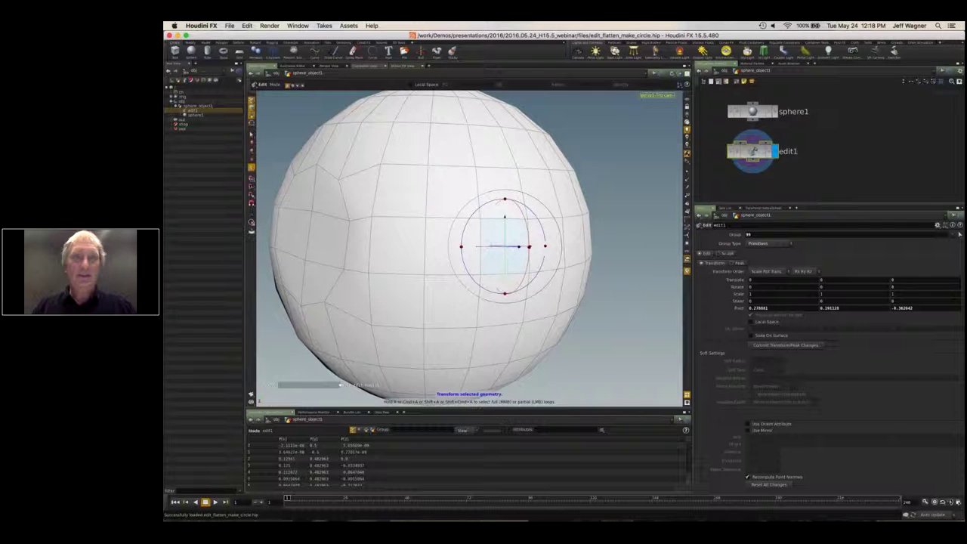
{"action": "left_click", "coordinate": [497, 214]}
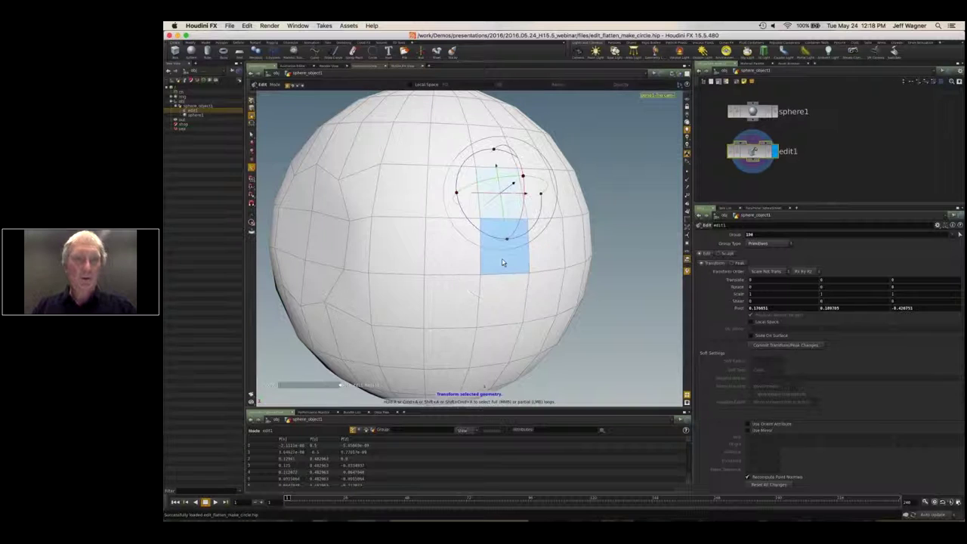
{"action": "left_click", "coordinate": [502, 261], "text": "shift"}
{"action": "left_click", "coordinate": [541, 247], "text": "shift"}
{"action": "left_click", "coordinate": [535, 198], "text": "shift"}
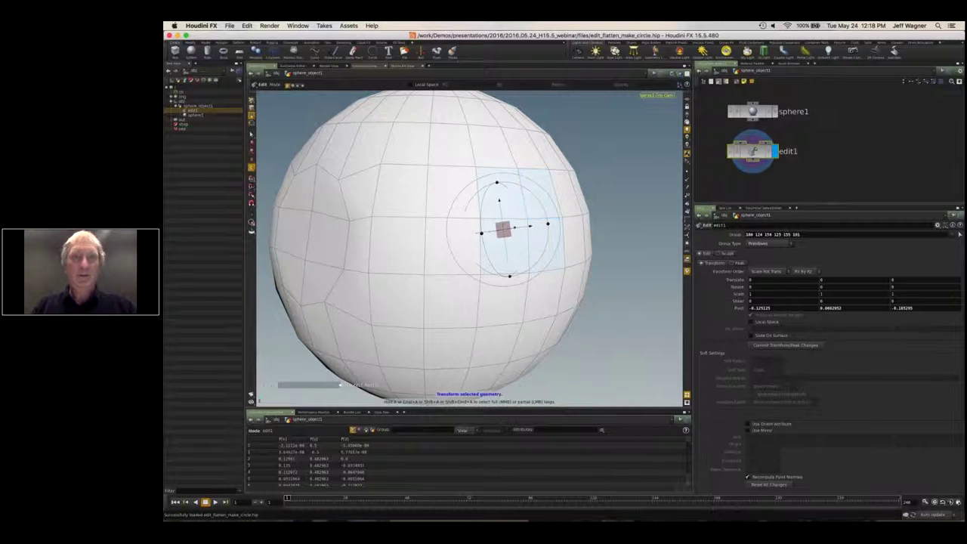
{"action": "left_click_drag", "start_coordinate": [503, 229], "coordinate": [431, 263], "text": "alt"}
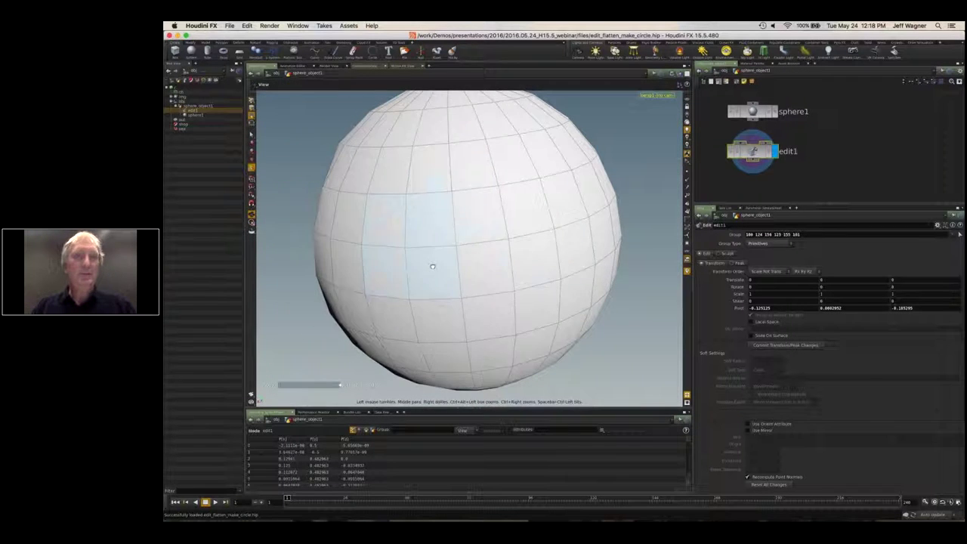
{"action": "right_click", "coordinate": [621, 149]}
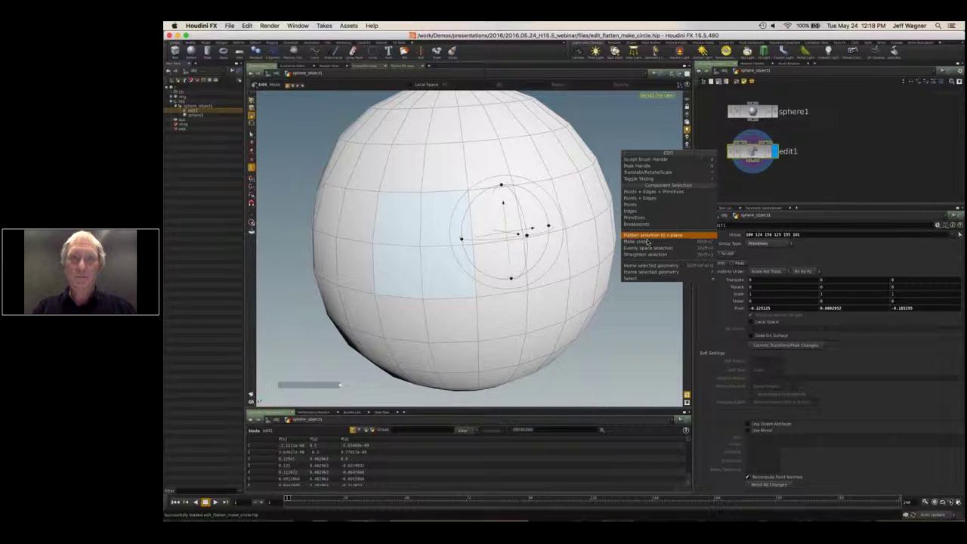
{"action": "left_click", "coordinate": [641, 241]}
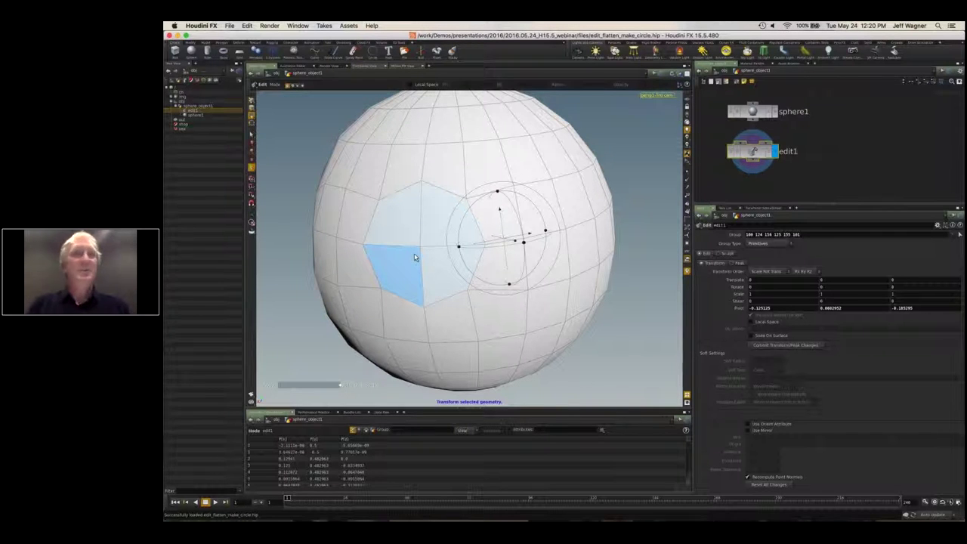
Select the two vertical edges running through the middle of the new circle and apply Straighten Selection.
{"action": "left_click_drag", "start_coordinate": [380, 227], "coordinate": [514, 232], "text": "alt"}
{"action": "right_click_drag", "start_coordinate": [514, 231], "coordinate": [566, 231], "text": "alt"}
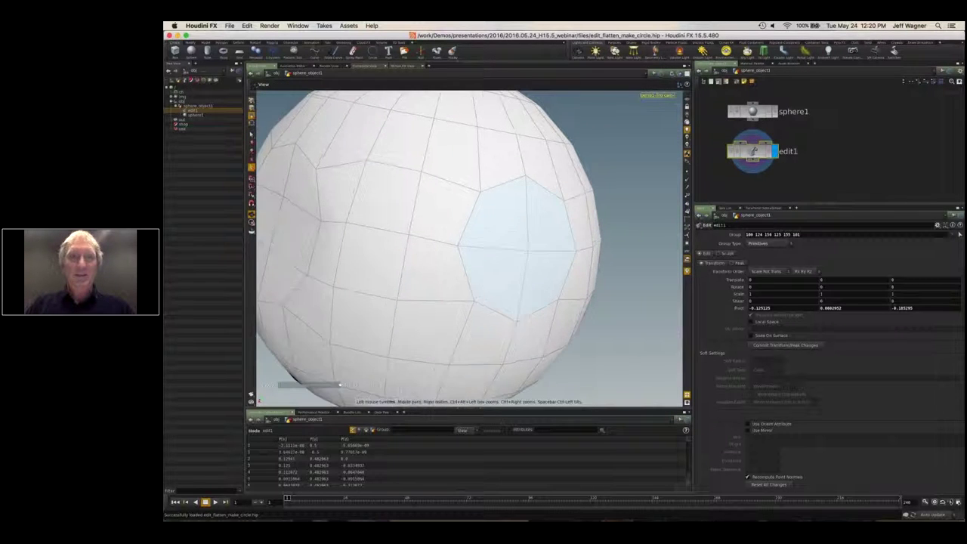
{"action": "right_click_drag", "start_coordinate": [513, 203], "coordinate": [522, 203], "text": "alt"}
{"action": "left_click_drag", "start_coordinate": [522, 203], "coordinate": [487, 194], "text": "alt"}
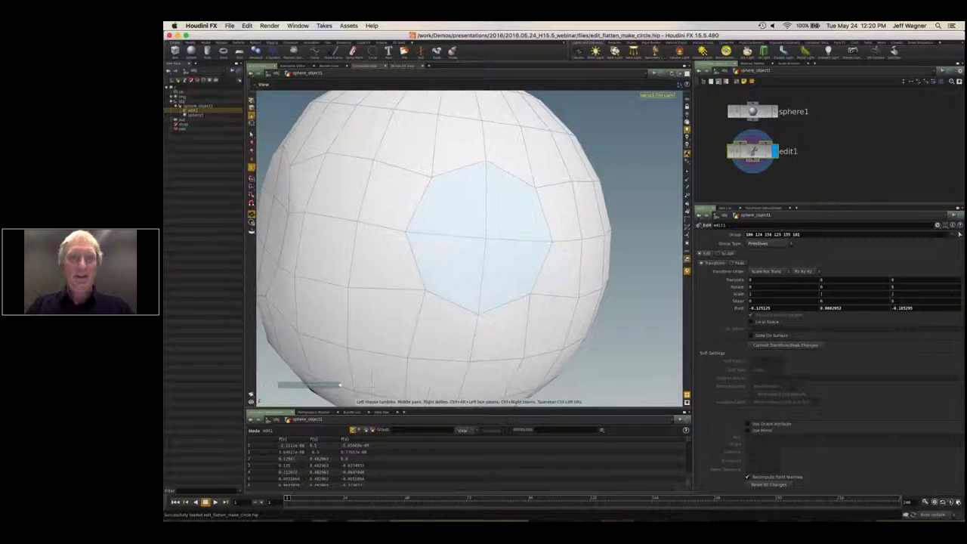
{"action": "key", "text": "3"}
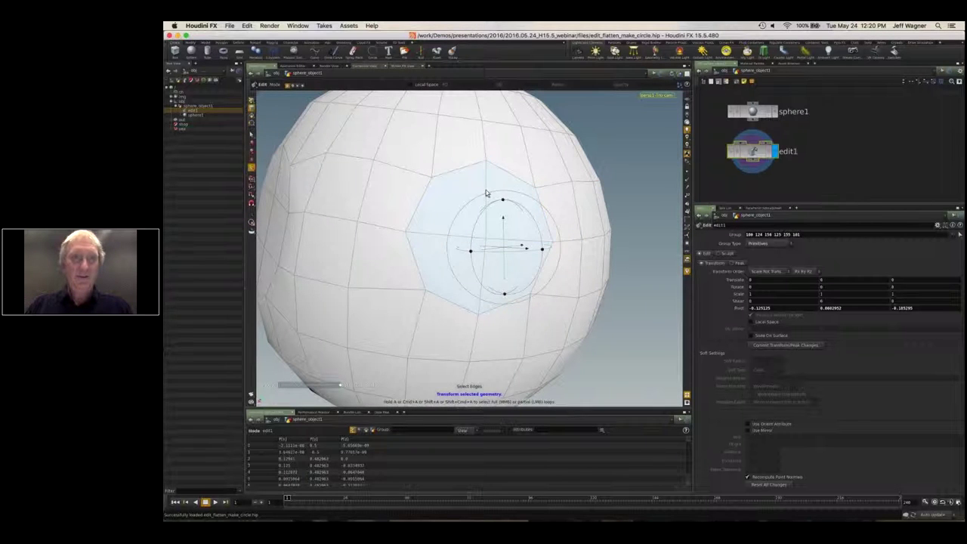
{"action": "left_click", "coordinate": [487, 194]}
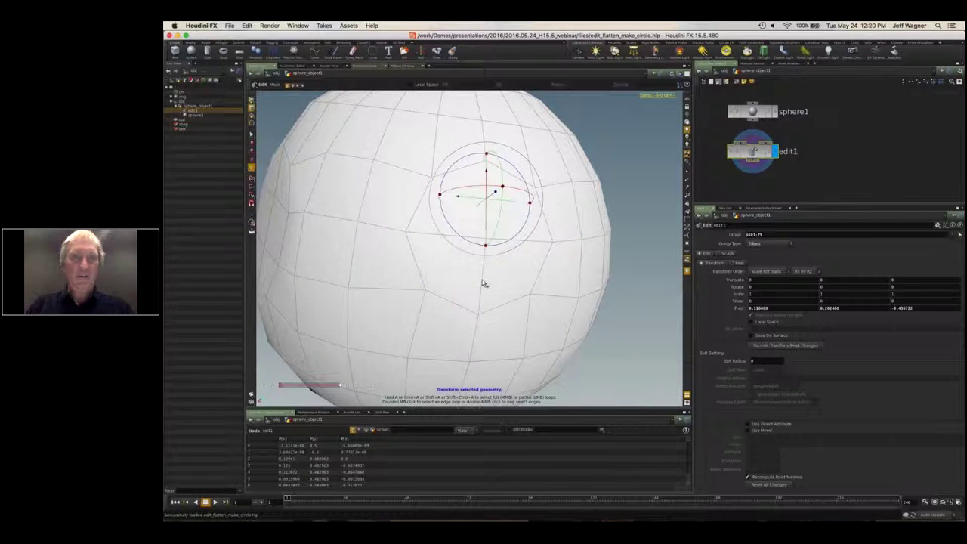
{"action": "left_click", "coordinate": [484, 284], "text": "shift"}
{"action": "right_click", "coordinate": [637, 194]}
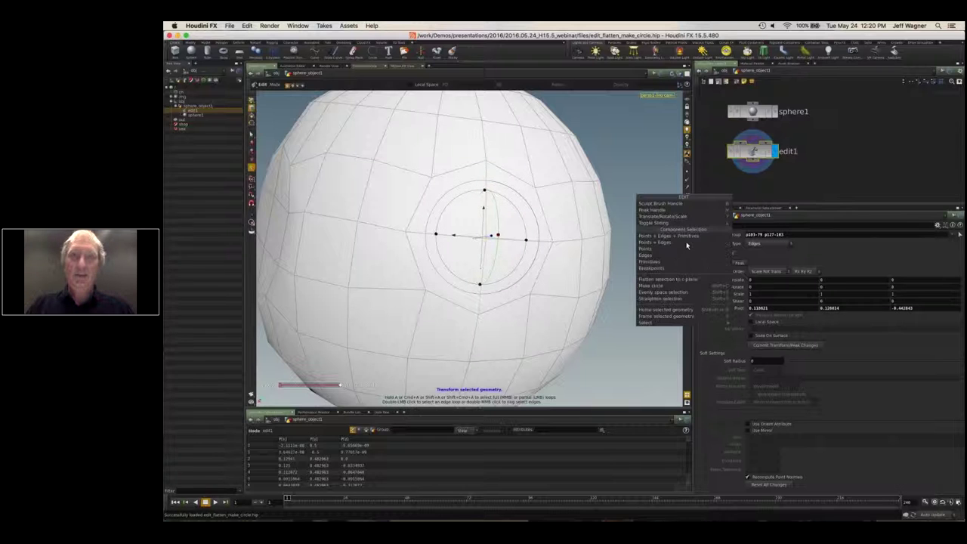
{"action": "left_click", "coordinate": [681, 299]}
Select the four faces of the new circle and extrude them outward by about 0.25 with PolyExtrude.
{"action": "left_click_drag", "start_coordinate": [537, 237], "coordinate": [440, 248], "text": "alt"}
{"action": "middle_click_drag", "start_coordinate": [440, 248], "coordinate": [483, 258], "text": "alt"}
{"action": "left_click_drag", "start_coordinate": [414, 259], "coordinate": [468, 252]}
{"action": "left_click_drag", "start_coordinate": [456, 155], "coordinate": [430, 136], "text": "alt"}
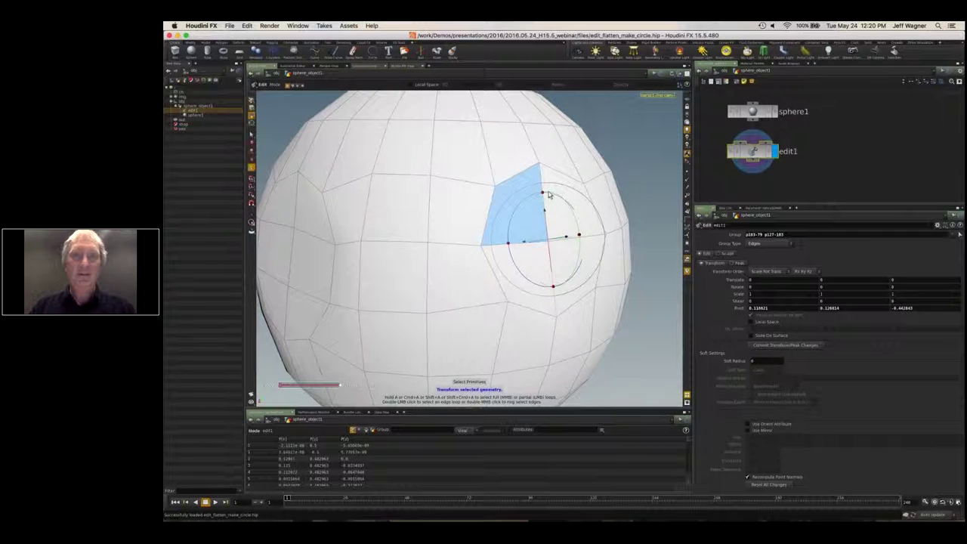
{"action": "left_click", "coordinate": [547, 193]}
{"action": "left_click", "coordinate": [568, 198], "text": "shift"}
{"action": "left_click", "coordinate": [573, 274], "text": "shift"}
{"action": "left_click", "coordinate": [521, 275], "text": "shift"}
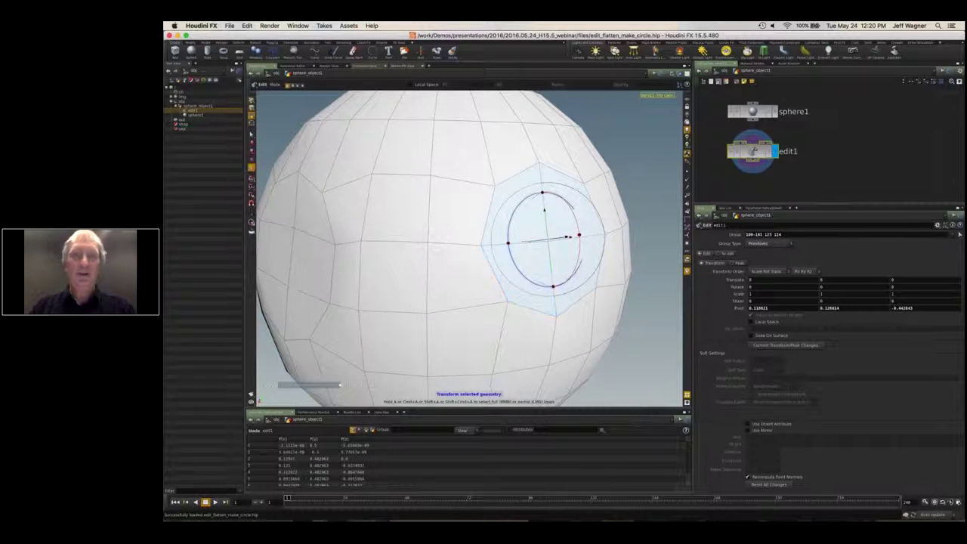
{"action": "left_click_drag", "start_coordinate": [522, 274], "coordinate": [442, 262], "text": "alt"}
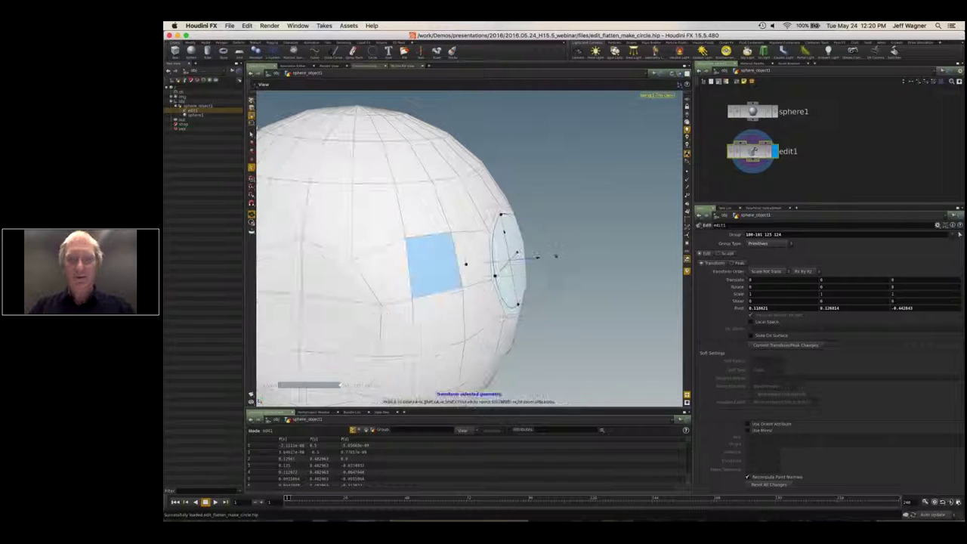
{"action": "key", "text": "Tab"}
{"action": "type", "text": "polyex"}
{"action": "key", "text": "Return"}
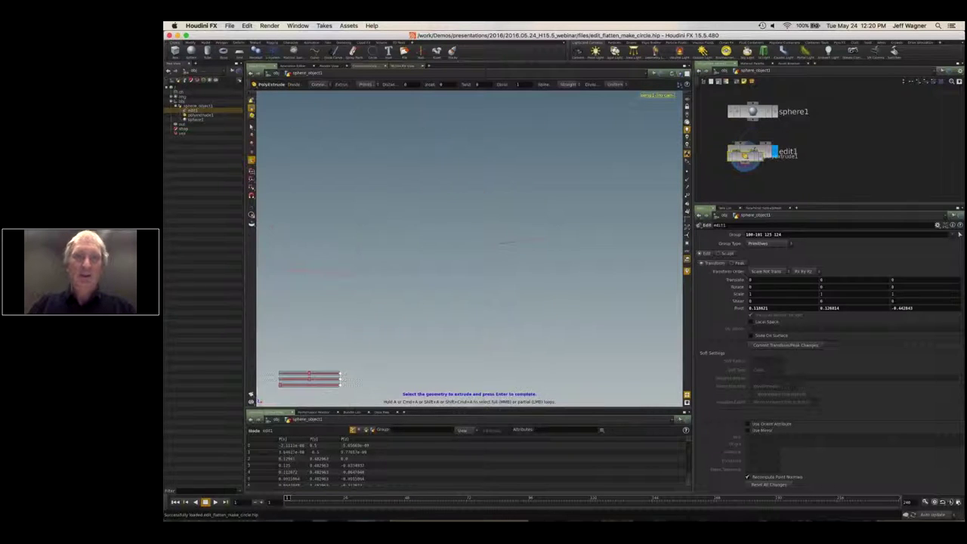
{"action": "middle_click_drag", "start_coordinate": [630, 235], "coordinate": [640, 230]}
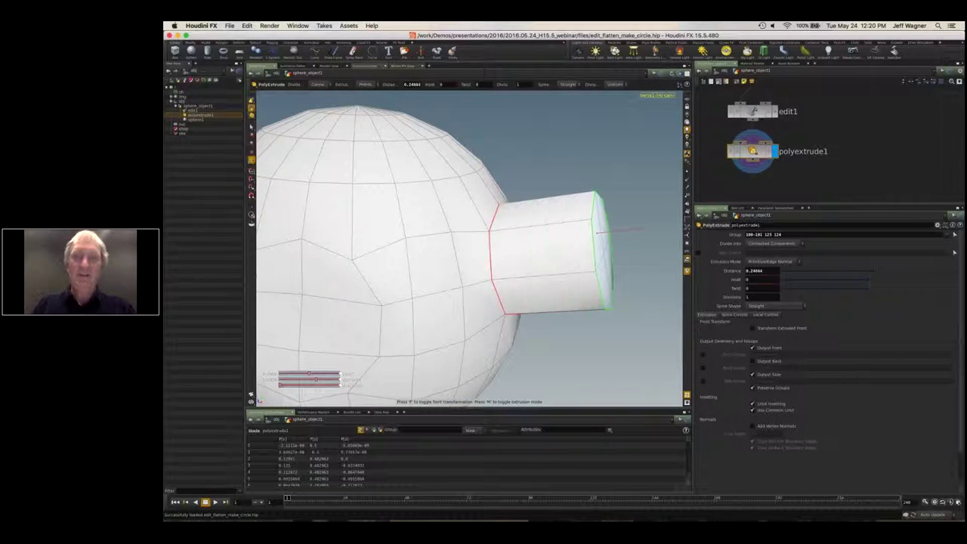
Undo the extrusion's distance change and redo it to compare the flat circle with the extruded tube.
{"action": "scroll", "coordinate": [490, 265], "scroll_direction": "up", "scroll_amount": 1}
{"action": "left_click_drag", "start_coordinate": [493, 263], "coordinate": [485, 273], "text": "alt"}
{"action": "key", "text": "Return"}
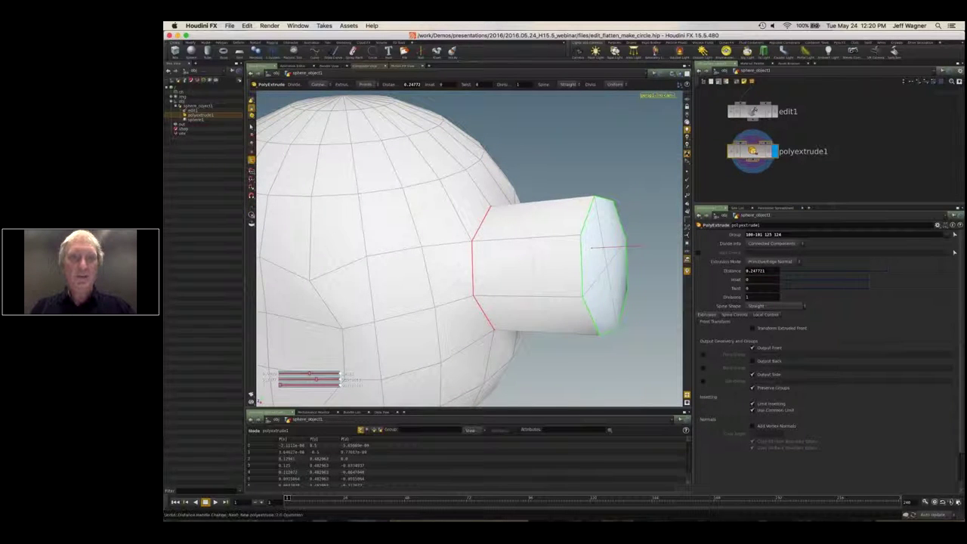
{"action": "key", "text": "ctrl+z"}
{"action": "key", "text": "Escape"}
{"action": "left_click_drag", "start_coordinate": [490, 278], "coordinate": [462, 260]}
{"action": "key", "text": "Return"}
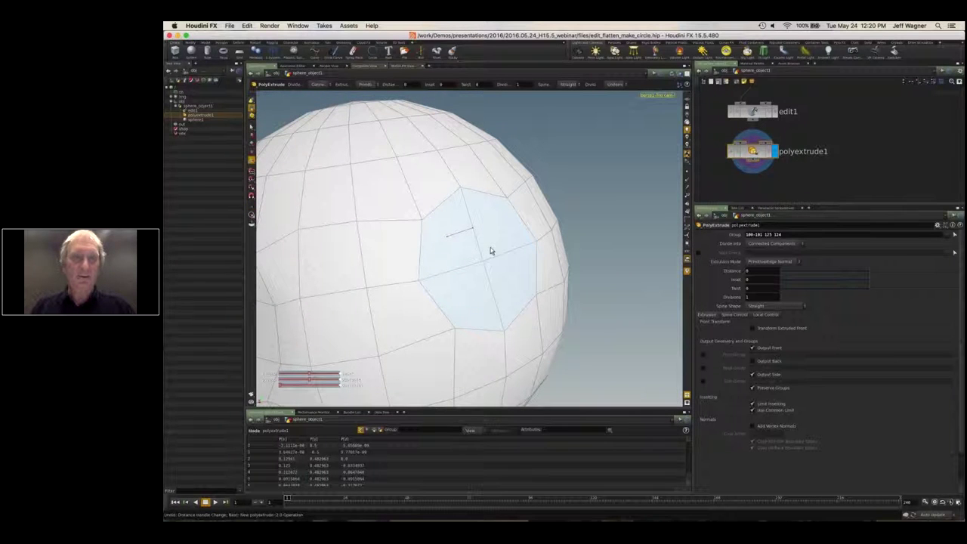
{"action": "left_click", "coordinate": [247, 26]}
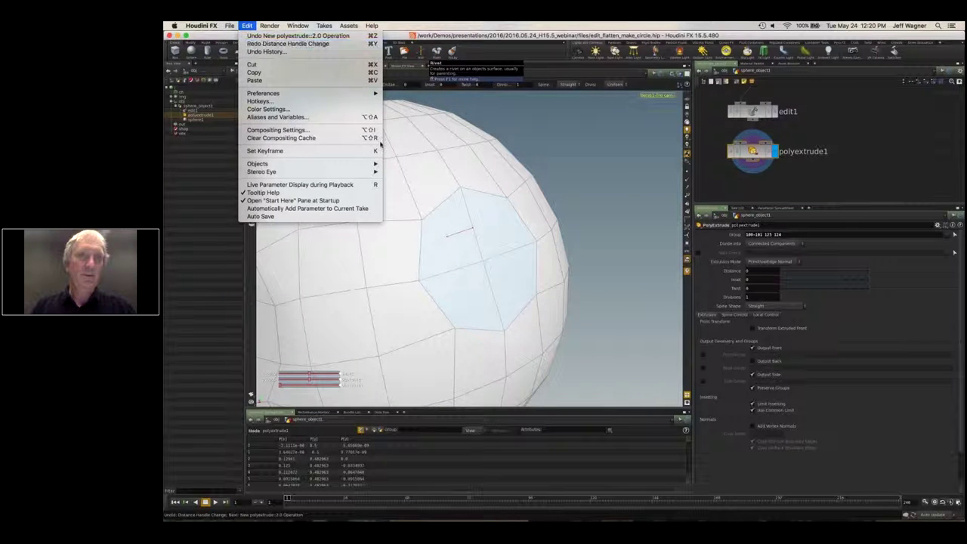
{"action": "left_click", "coordinate": [287, 44]}
{"action": "left_click_drag", "start_coordinate": [453, 227], "coordinate": [468, 208], "text": "alt"}
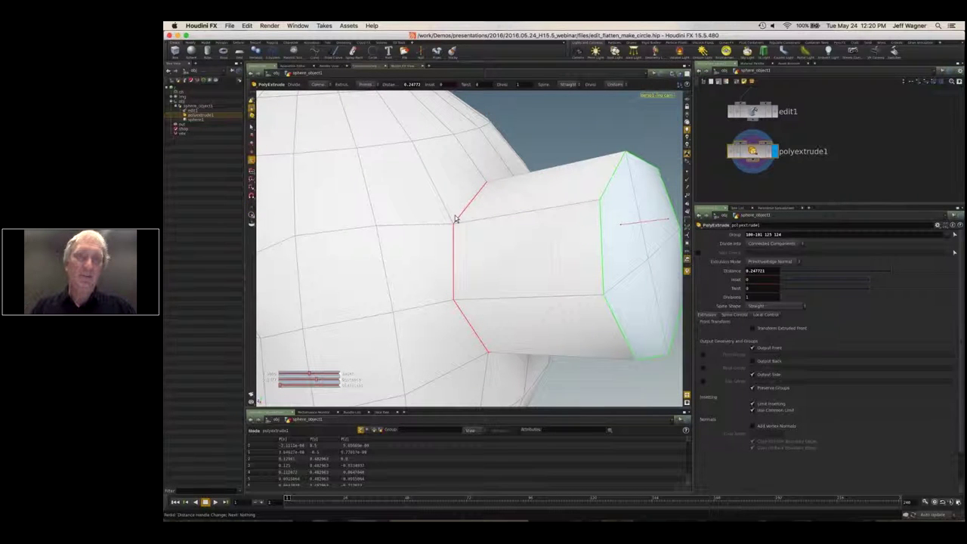
Delete the PolyExtrude node to return to the edited sphere.
{"action": "left_click_drag", "start_coordinate": [457, 217], "coordinate": [434, 235]}
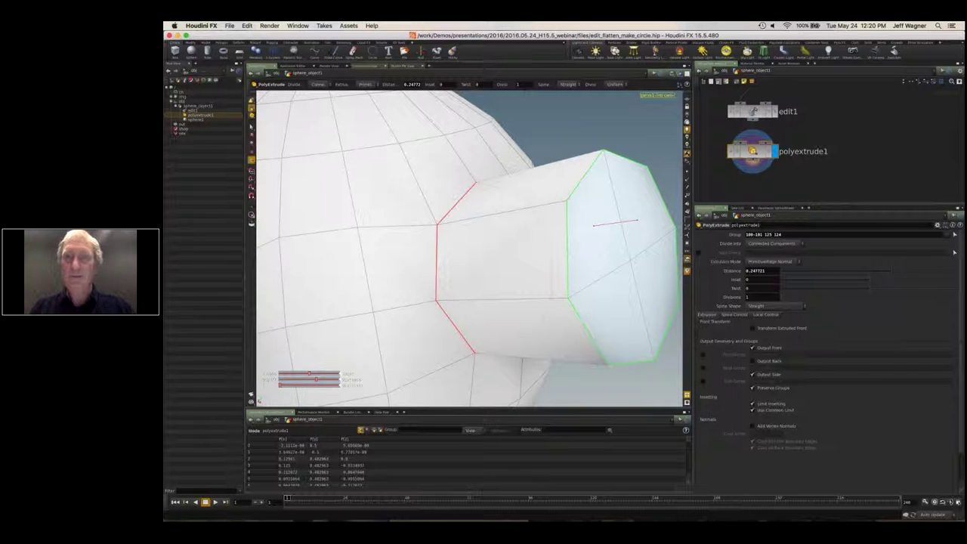
{"action": "key", "text": "Delete"}
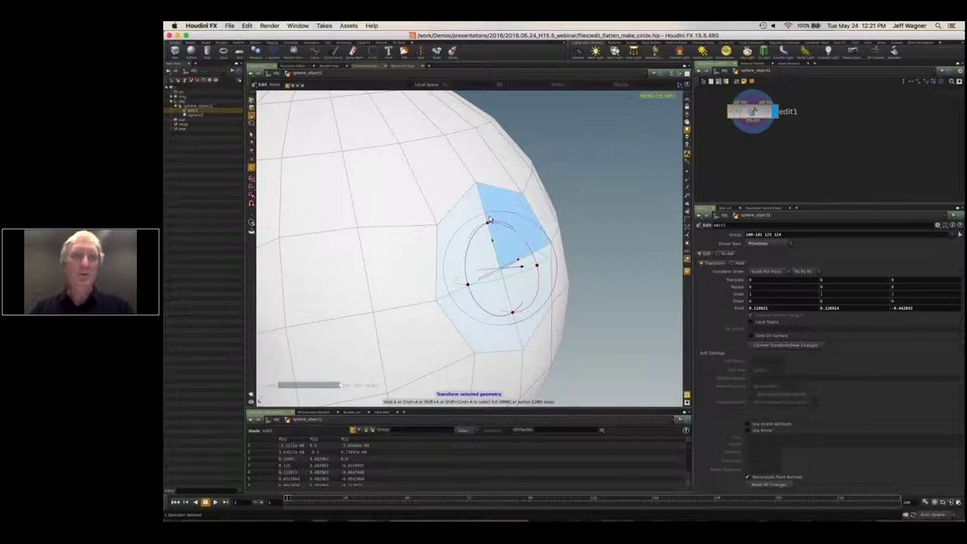
Select the edges around the circle's boundary on the sphere and apply PolyExtrude to them.
{"action": "left_click_drag", "start_coordinate": [516, 213], "coordinate": [475, 208], "text": "alt"}
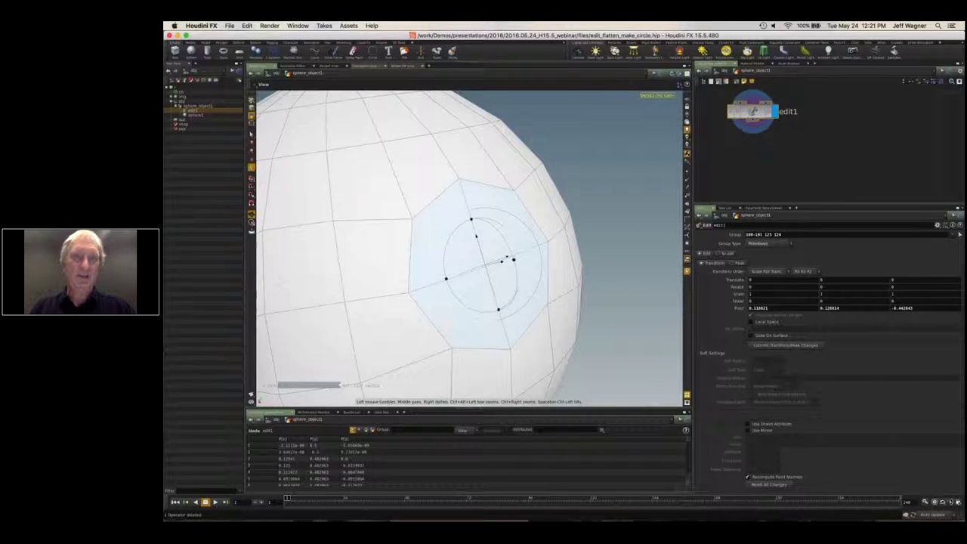
{"action": "key", "text": "3"}
{"action": "left_click", "coordinate": [443, 195]}
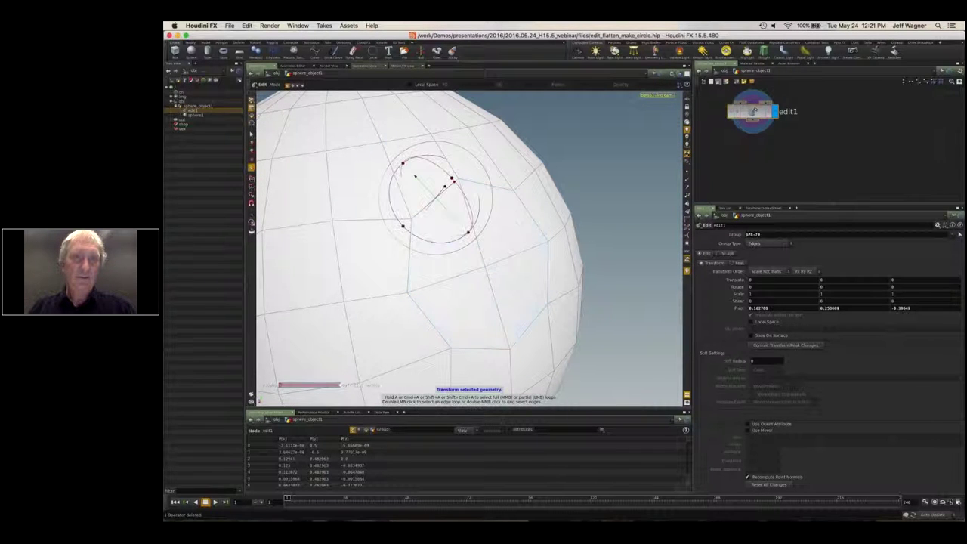
{"action": "left_click", "coordinate": [496, 188], "text": "shift"}
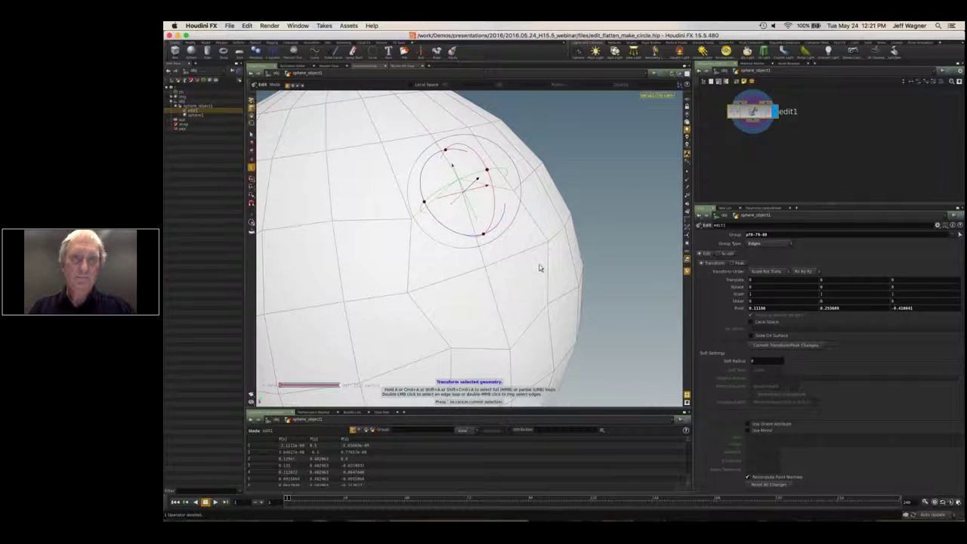
{"action": "left_click", "coordinate": [548, 288], "text": "shift"}
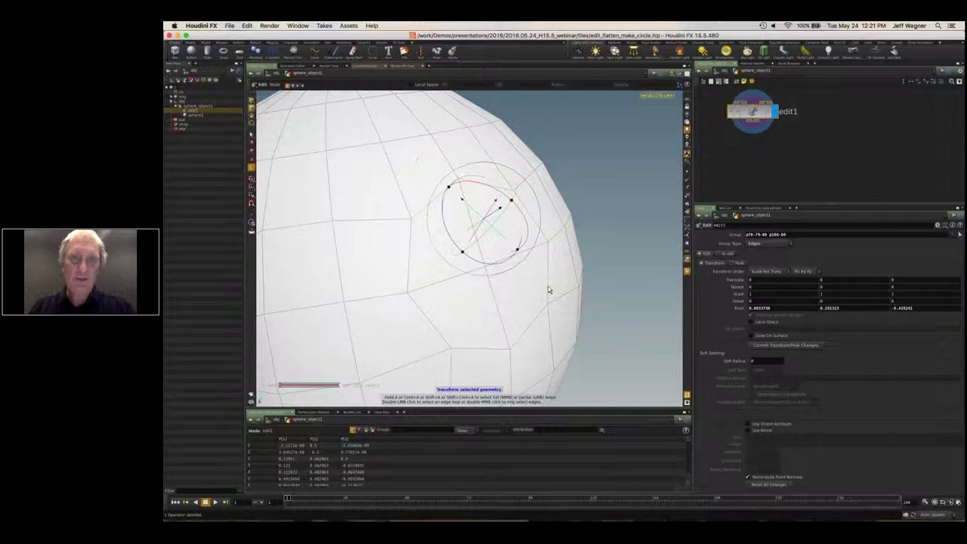
{"action": "left_click", "coordinate": [549, 289], "text": "shift"}
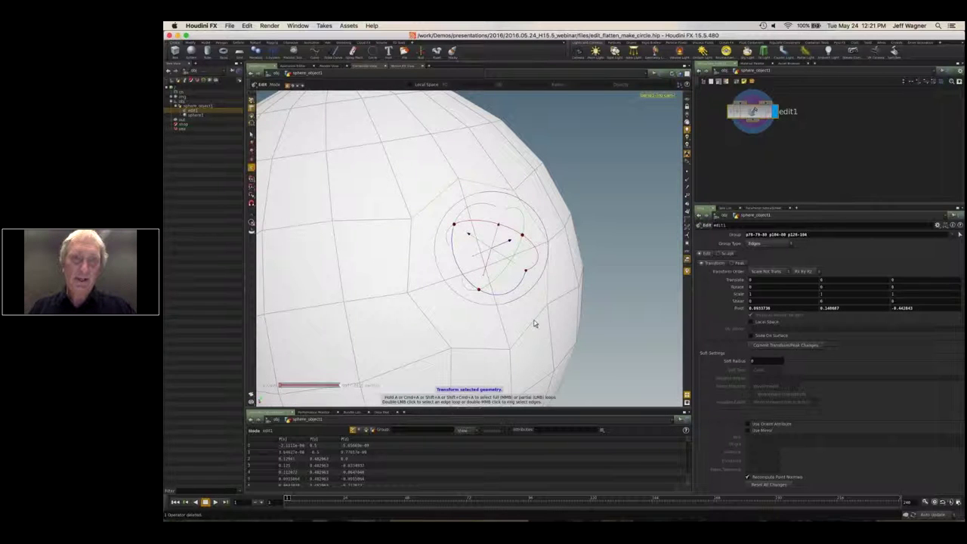
{"action": "left_click", "coordinate": [500, 341], "text": "shift"}
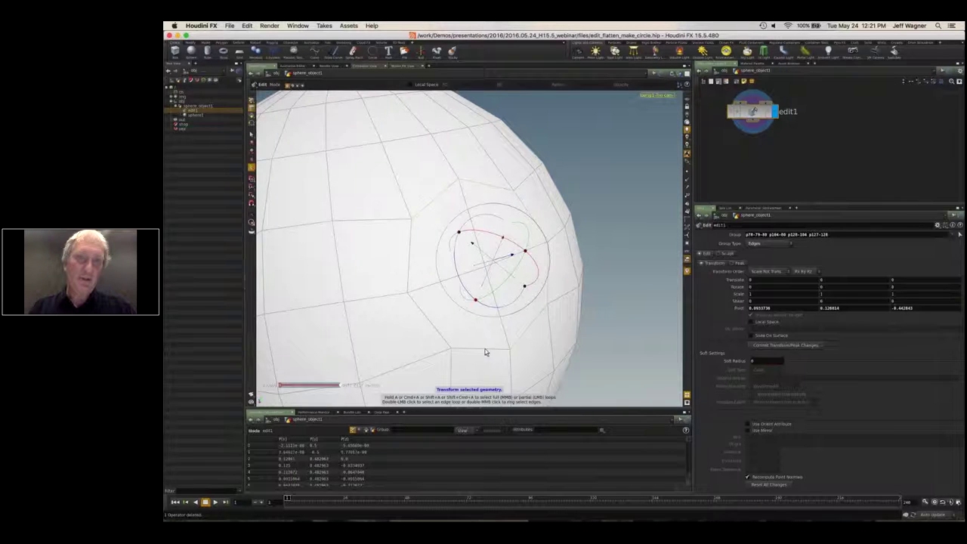
{"action": "left_click", "coordinate": [426, 318], "text": "shift"}
{"action": "left_click", "coordinate": [410, 249], "text": "shift"}
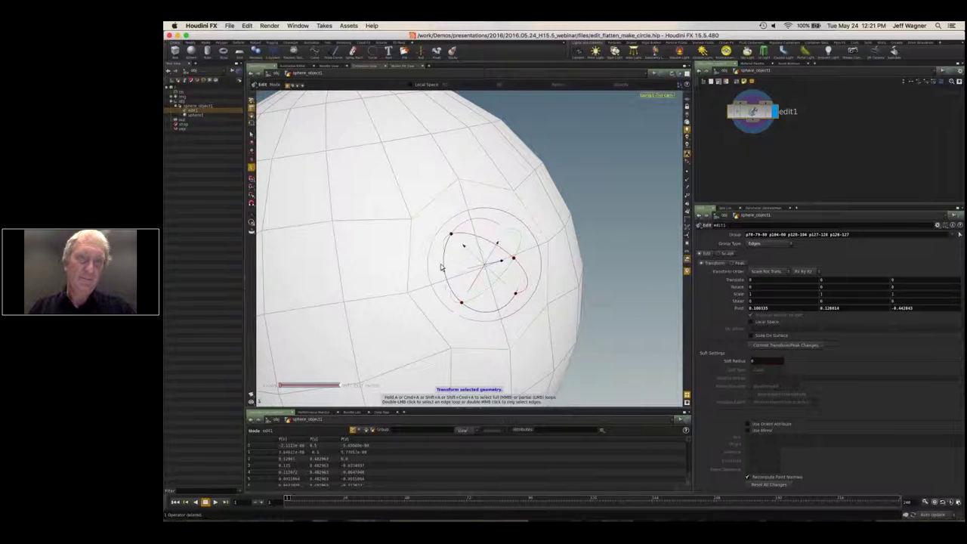
{"action": "key", "text": "Tab"}
{"action": "type", "text": "po"}
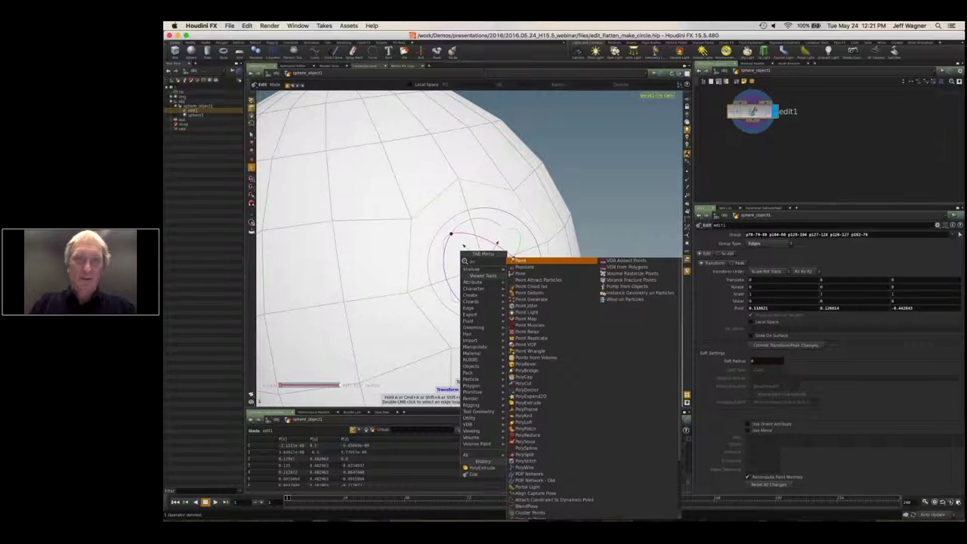
{"action": "key", "text": "Escape"}
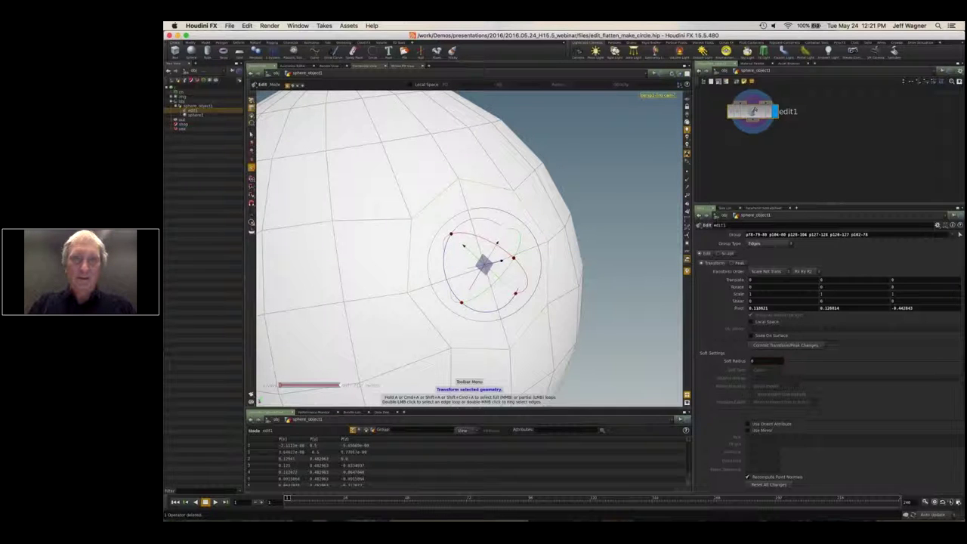
{"action": "key", "text": "Tab"}
{"action": "left_click", "coordinate": [536, 259]}
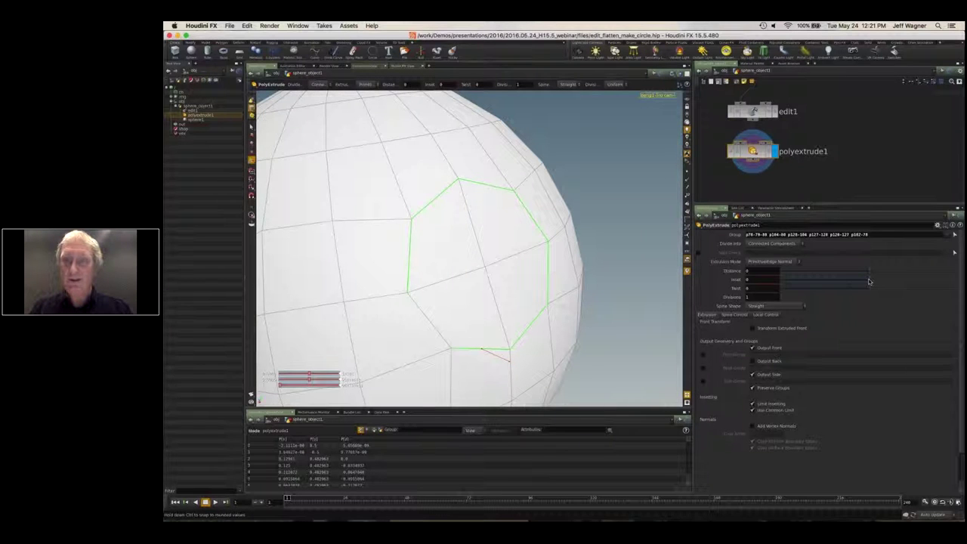
Add the missing boundary edge to the edge extrusion's group and set its inset to 0.329.
{"action": "left_click_drag", "start_coordinate": [870, 282], "coordinate": [953, 28]}
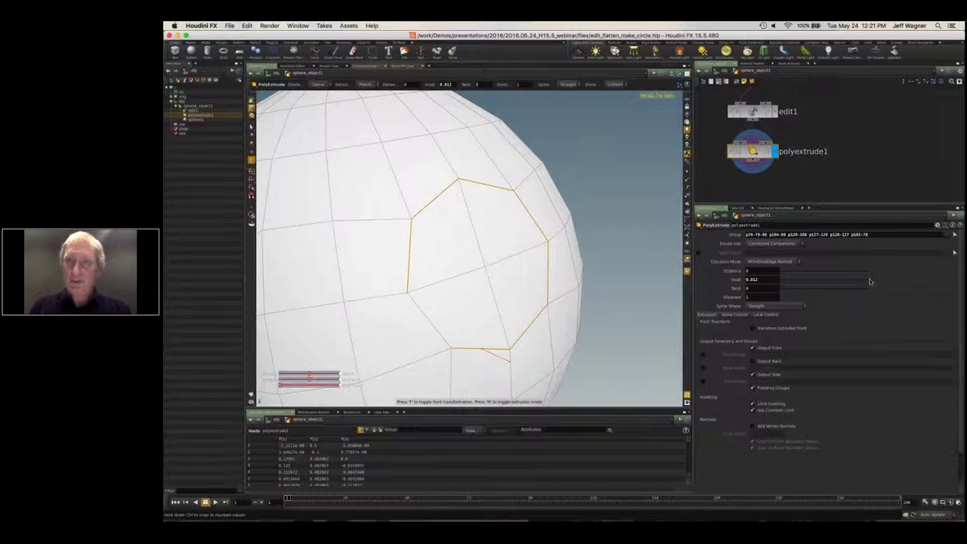
{"action": "left_click_drag", "start_coordinate": [869, 281], "coordinate": [875, 284]}
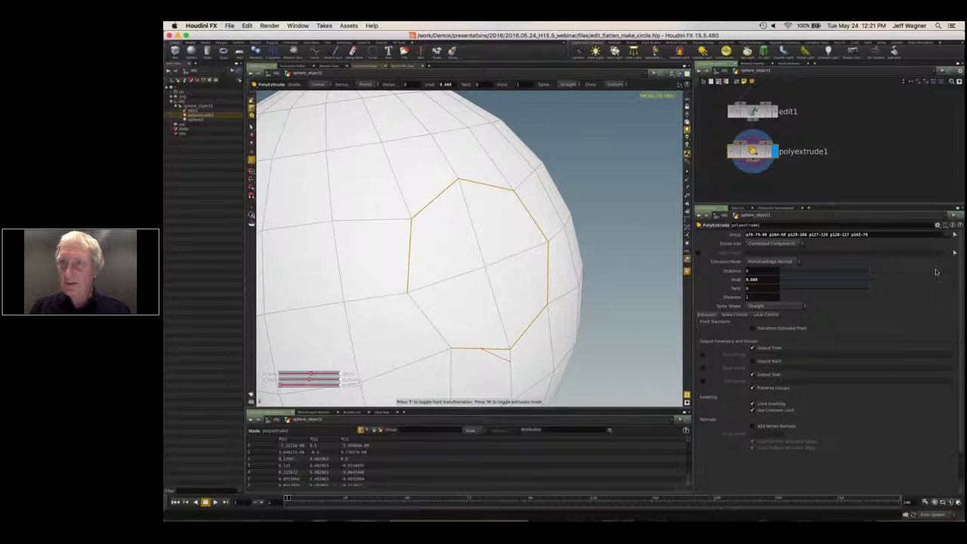
{"action": "left_click", "coordinate": [953, 234]}
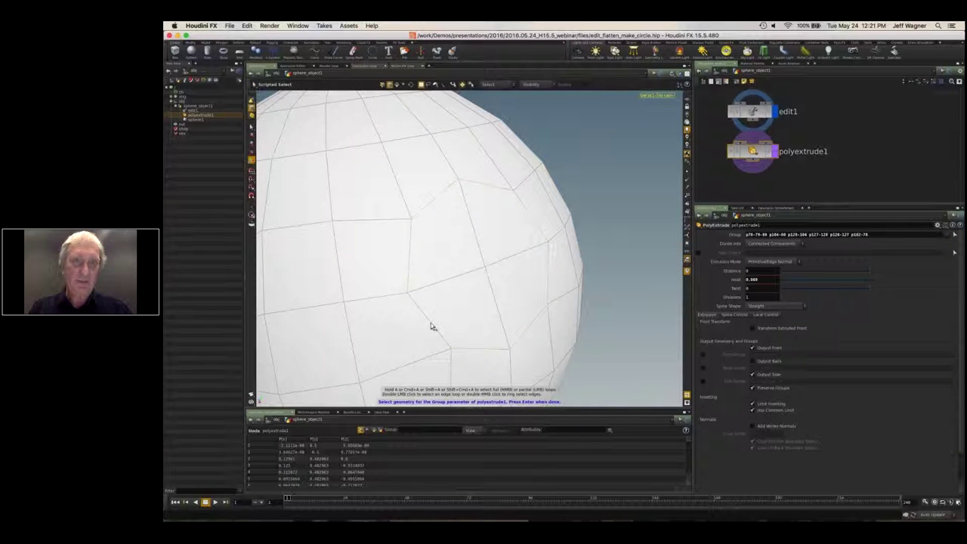
{"action": "key", "text": "Return"}
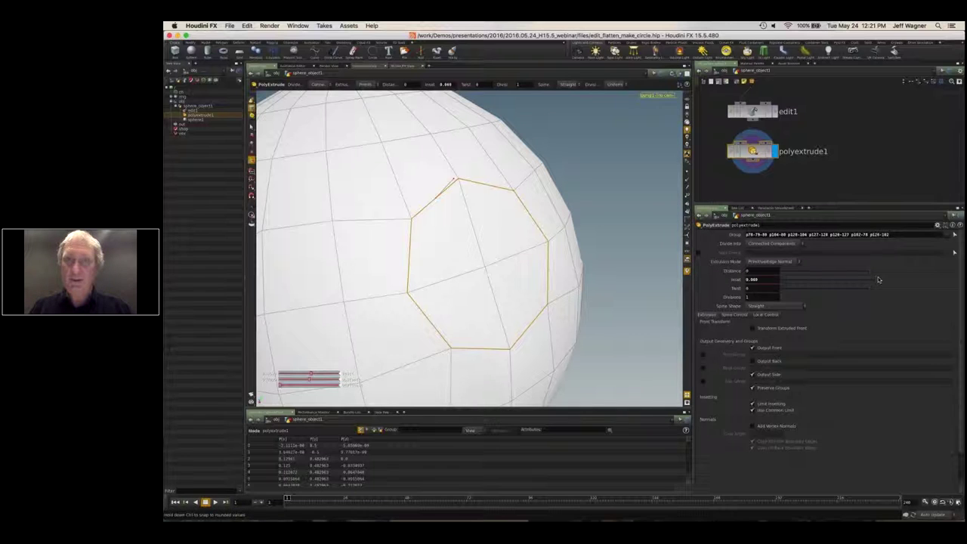
{"action": "mouse_move", "coordinate": [877, 279]}
{"action": "left_mouse_down"}
{"action": "mouse_move", "coordinate": [909, 284]}
{"action": "mouse_move", "coordinate": [891, 285]}
{"action": "left_mouse_up"}
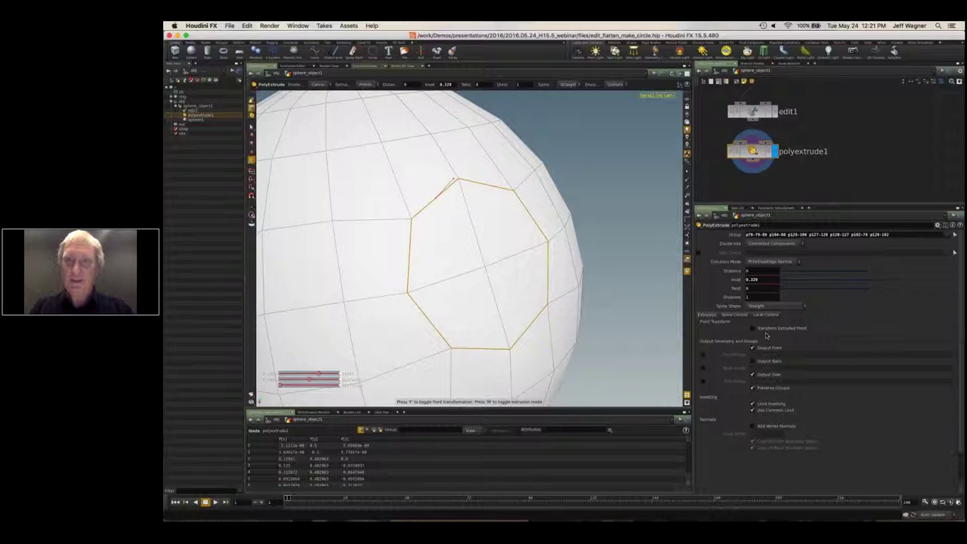
{"action": "left_click", "coordinate": [738, 316]}
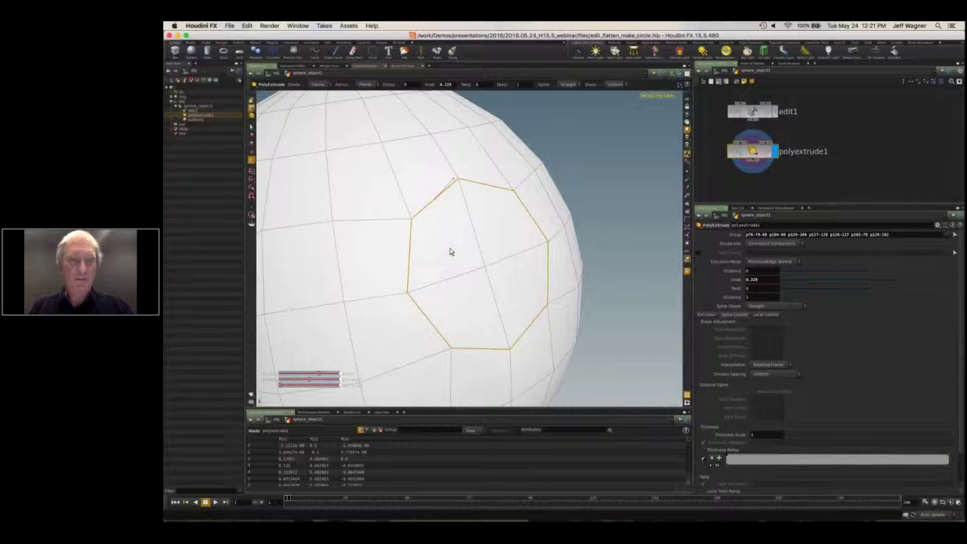
Select the four faces of the circle and extrude them outward with PolyExtrude, using a distance of about 0.2 and an inset of 0.2.
{"action": "key", "text": "s"}
{"action": "left_click", "coordinate": [447, 250]}
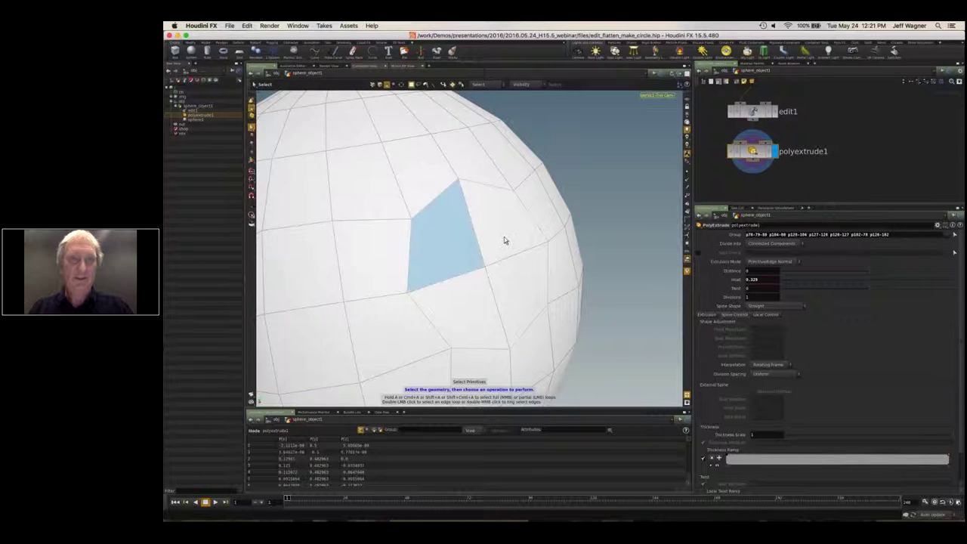
{"action": "left_click", "coordinate": [504, 239], "text": "shift"}
{"action": "left_click", "coordinate": [519, 301], "text": "shift"}
{"action": "left_click", "coordinate": [487, 309], "text": "shift"}
{"action": "left_click", "coordinate": [505, 310], "text": "shift"}
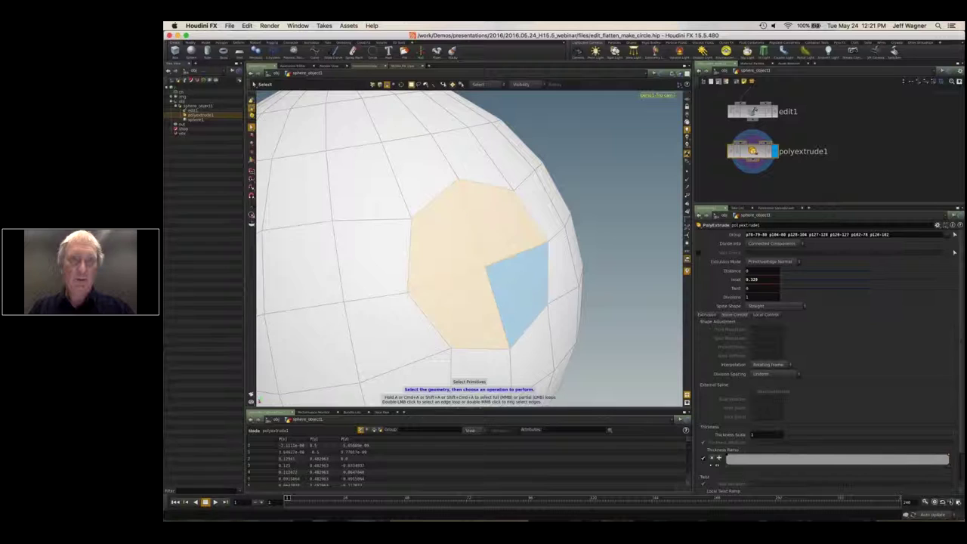
{"action": "left_click", "coordinate": [463, 253], "text": "shift"}
{"action": "key", "text": "Tab"}
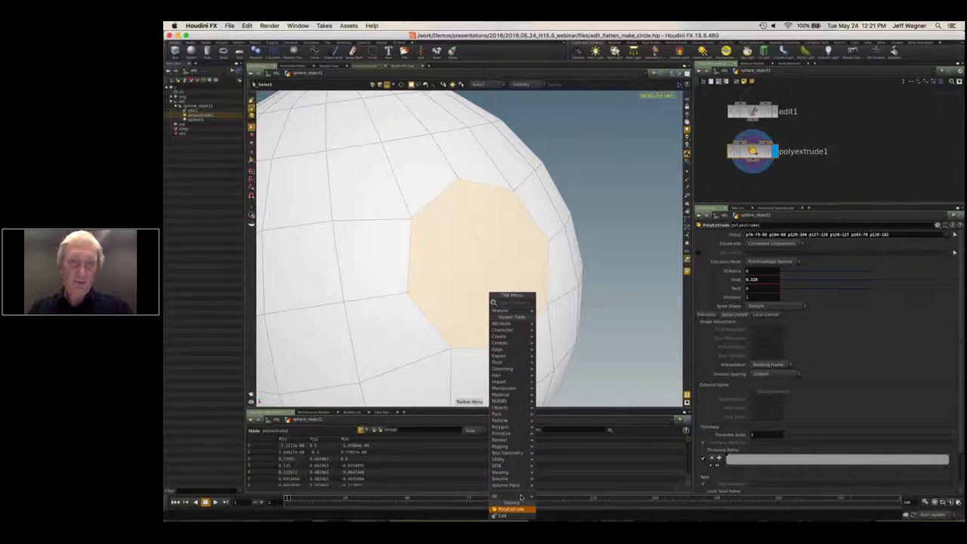
{"action": "left_click", "coordinate": [511, 509]}
{"action": "left_click_drag", "start_coordinate": [469, 233], "coordinate": [507, 227]}
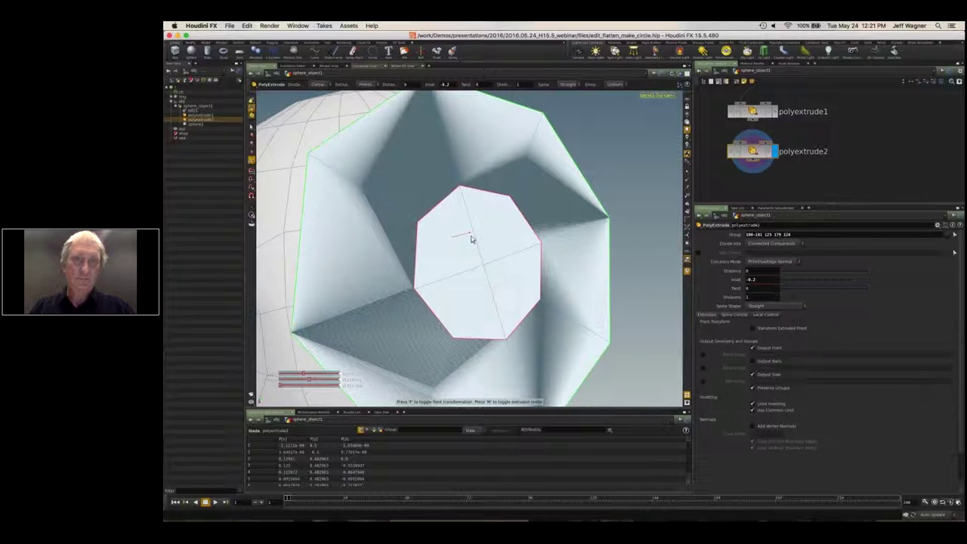
{"action": "left_click_drag", "start_coordinate": [468, 231], "coordinate": [546, 216]}
{"action": "right_click_drag", "start_coordinate": [545, 216], "coordinate": [562, 181]}
{"action": "scroll", "coordinate": [562, 181], "scroll_direction": "down", "scroll_amount": 2}
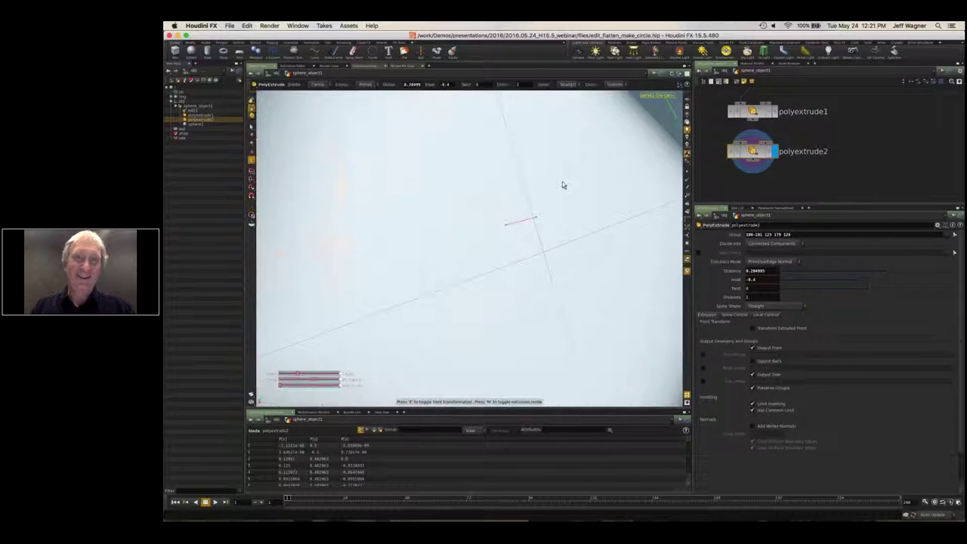
{"action": "scroll", "coordinate": [562, 181], "scroll_direction": "up", "scroll_amount": 6}
{"action": "left_click_drag", "start_coordinate": [500, 237], "coordinate": [529, 217], "text": "alt"}
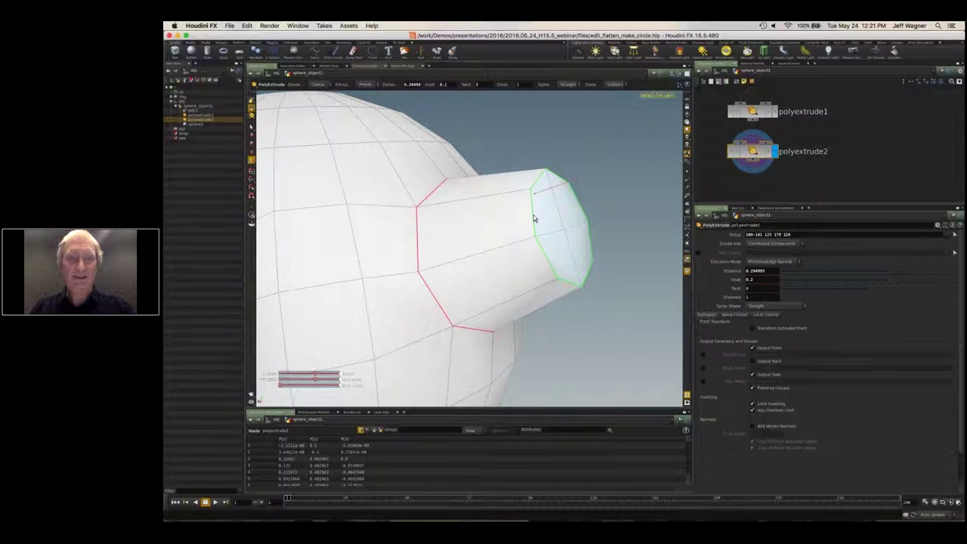
Select the ring of edges around the extruded tube's end cap and apply PolyBevel with a fixed offset distance of 0.042.
{"action": "key", "text": "s"}
{"action": "key", "text": "3"}
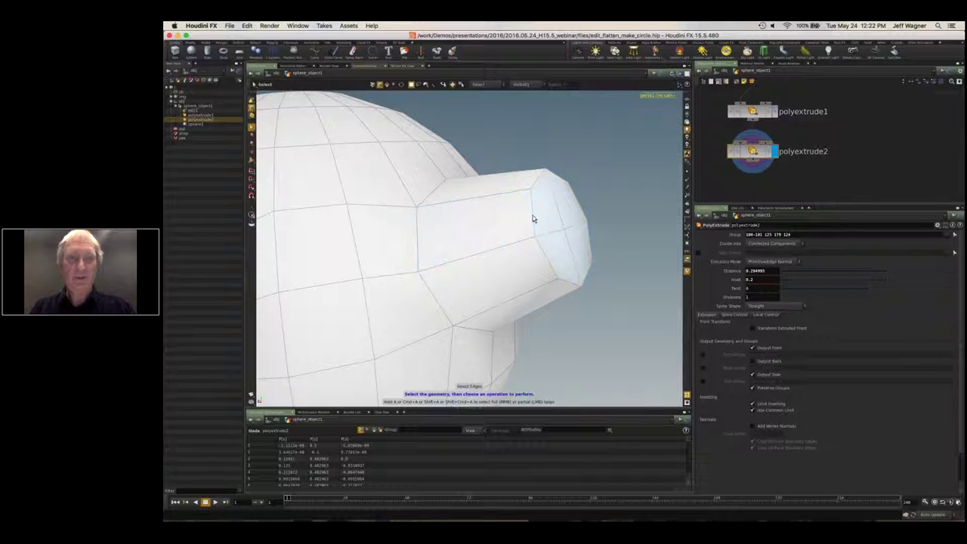
{"action": "key", "text": "Escape"}
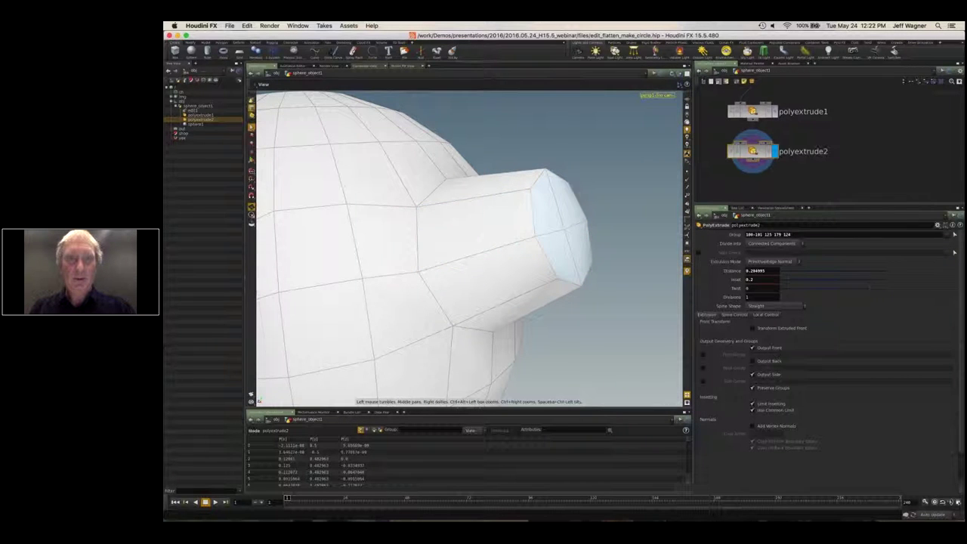
{"action": "left_click_drag", "start_coordinate": [532, 217], "coordinate": [606, 203]}
{"action": "key", "text": "s"}
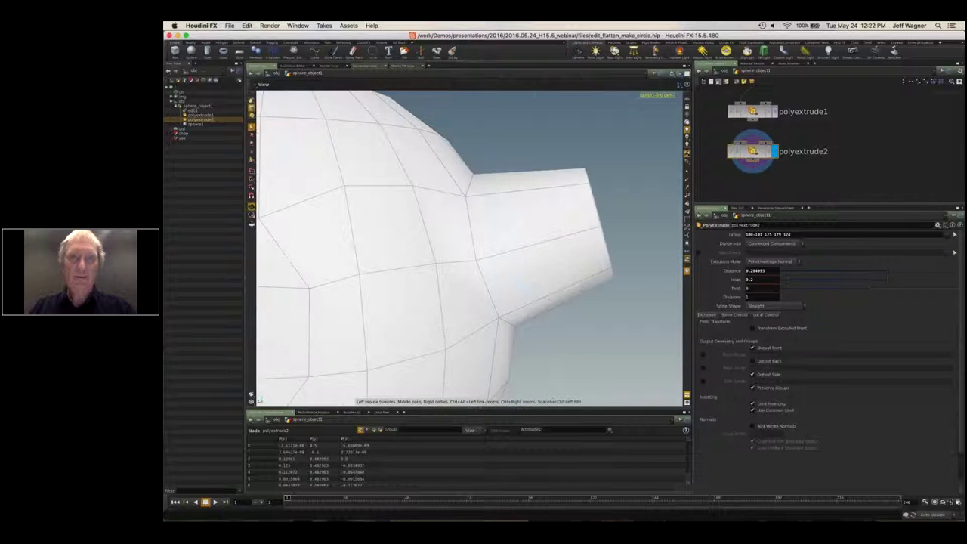
{"action": "left_click_drag", "start_coordinate": [567, 150], "coordinate": [566, 267]}
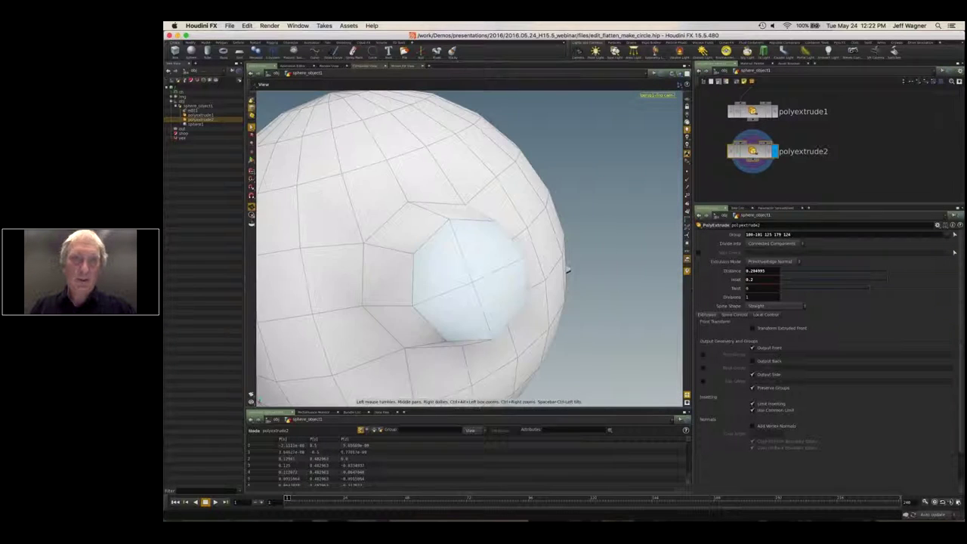
{"action": "key", "text": "s"}
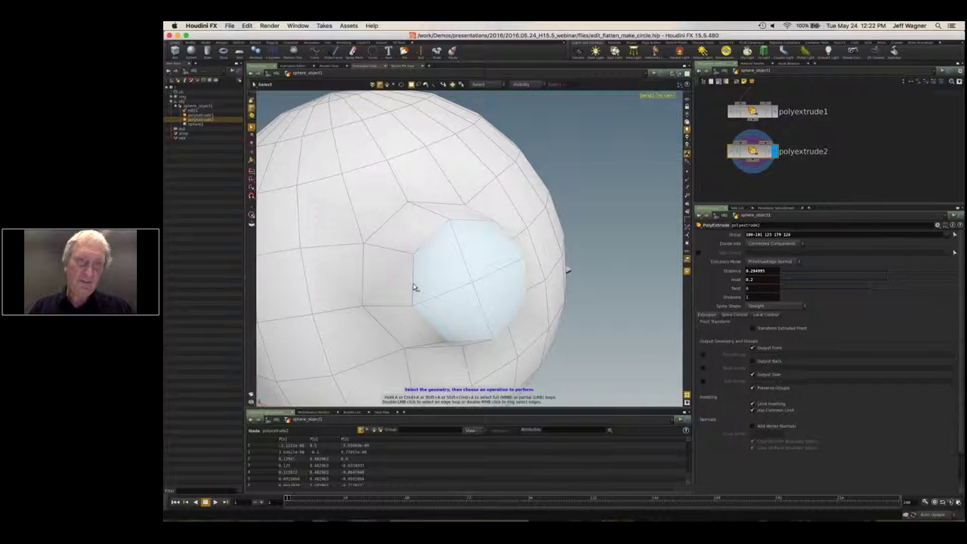
{"action": "key", "text": "v"}
{"action": "left_click_drag", "start_coordinate": [448, 273], "coordinate": [457, 264]}
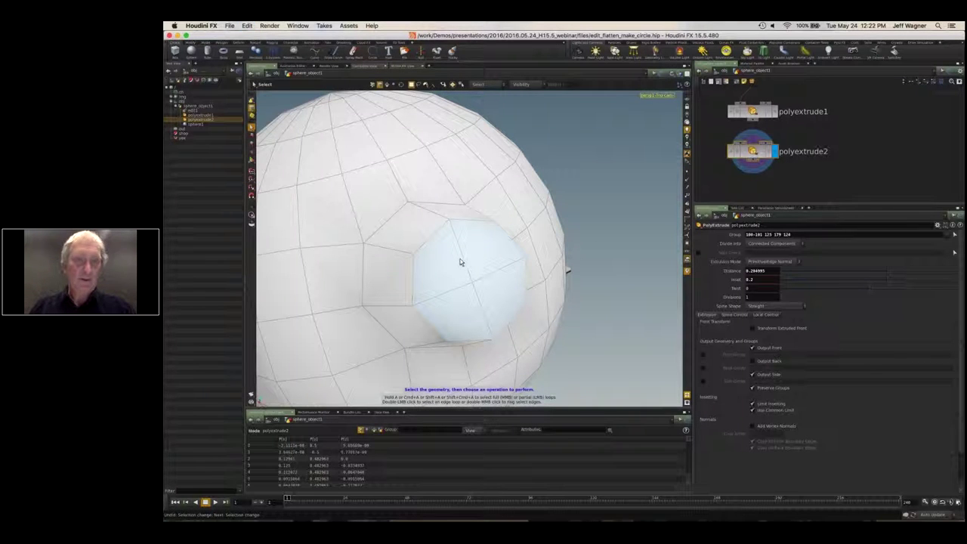
{"action": "key", "text": "Tab"}
{"action": "type", "text": "polybe"}
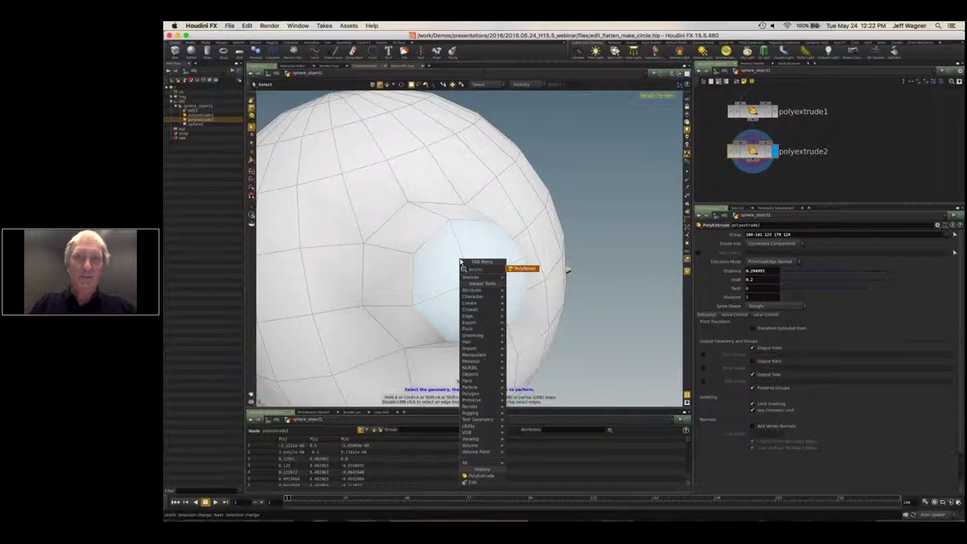
{"action": "key", "text": "Return"}
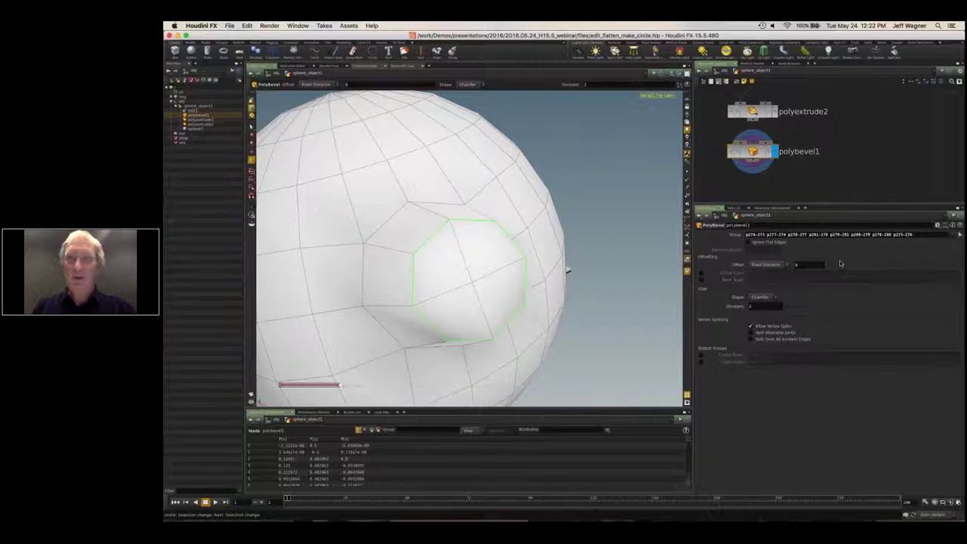
{"action": "left_click_drag", "start_coordinate": [827, 267], "coordinate": [830, 269]}
{"action": "left_click_drag", "start_coordinate": [400, 278], "coordinate": [611, 280], "text": "alt"}
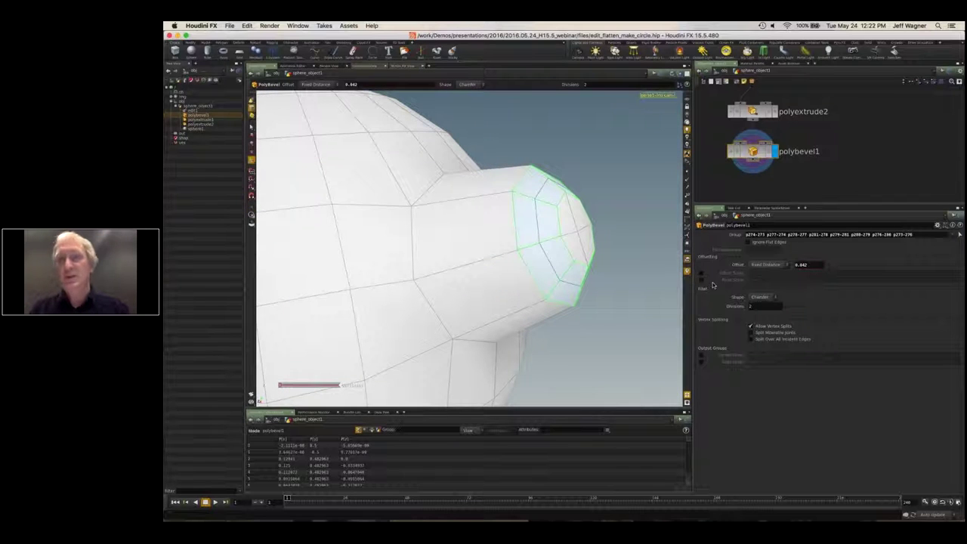
Try the Solid, Crease, Chamfer and Round shapes on the bevel at the tube's end.
{"action": "left_click", "coordinate": [759, 299]}
{"action": "left_click", "coordinate": [759, 311]}
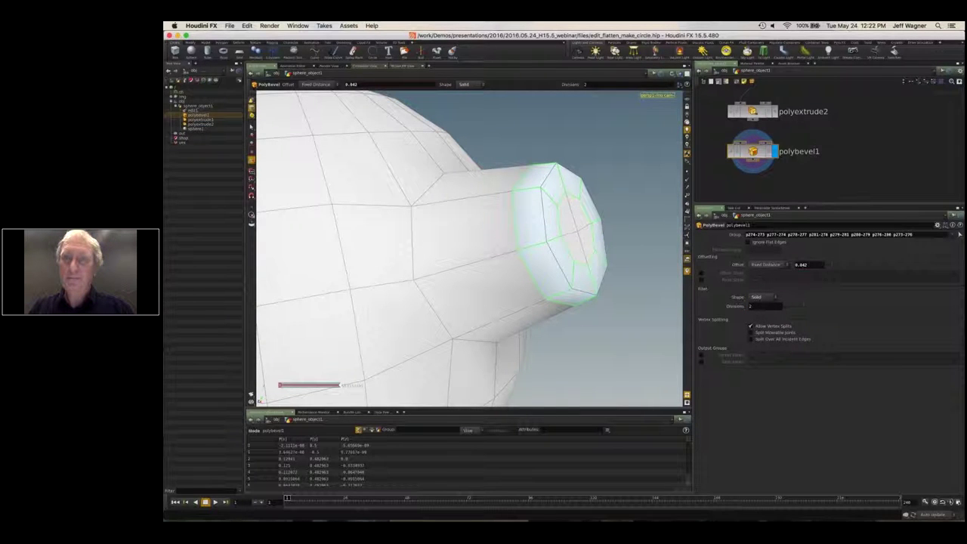
{"action": "left_click", "coordinate": [761, 298]}
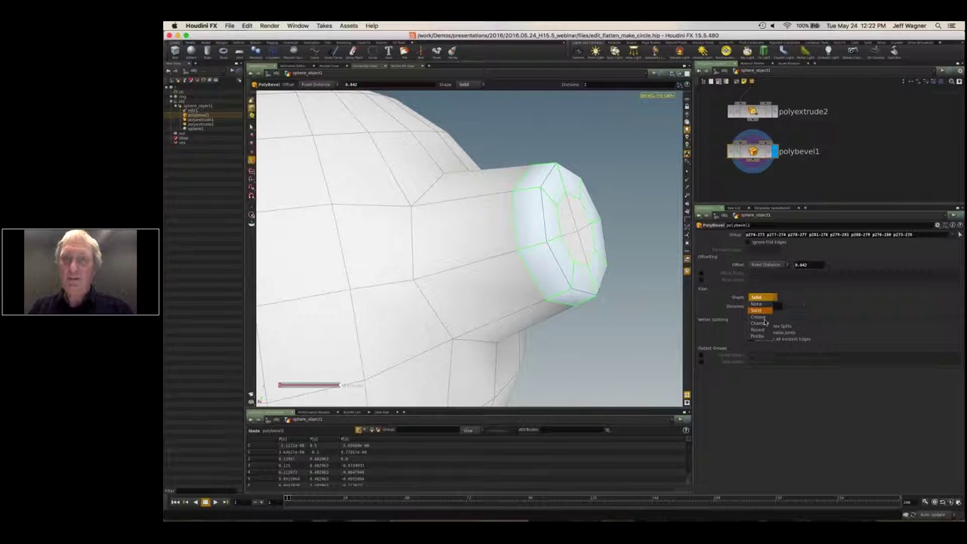
{"action": "left_click", "coordinate": [759, 317]}
{"action": "left_click", "coordinate": [759, 296]}
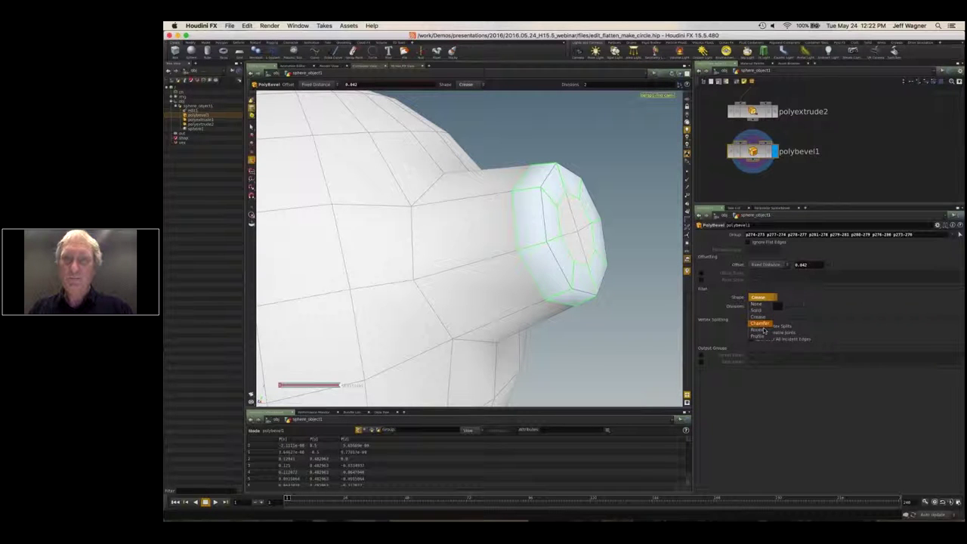
{"action": "left_click", "coordinate": [760, 324]}
{"action": "left_click", "coordinate": [758, 297]}
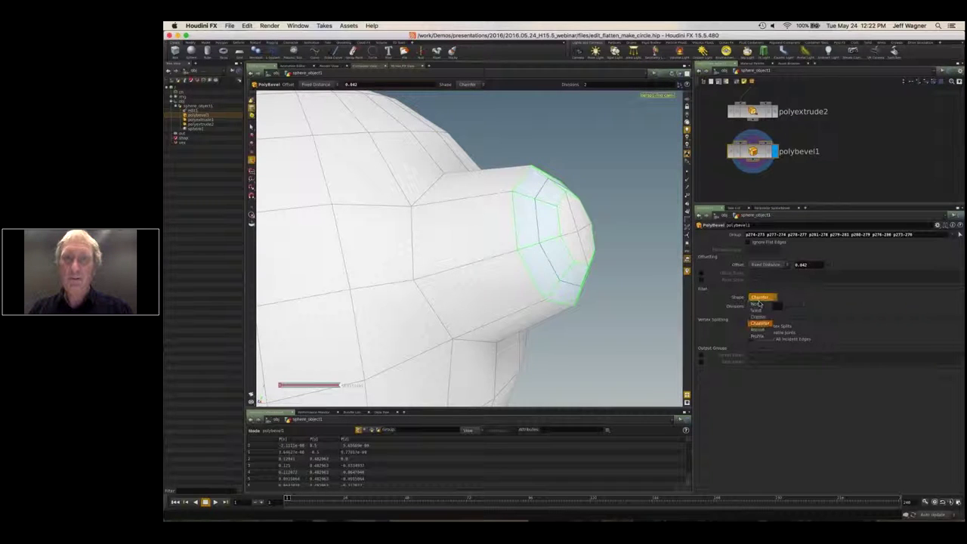
{"action": "left_click", "coordinate": [761, 330]}
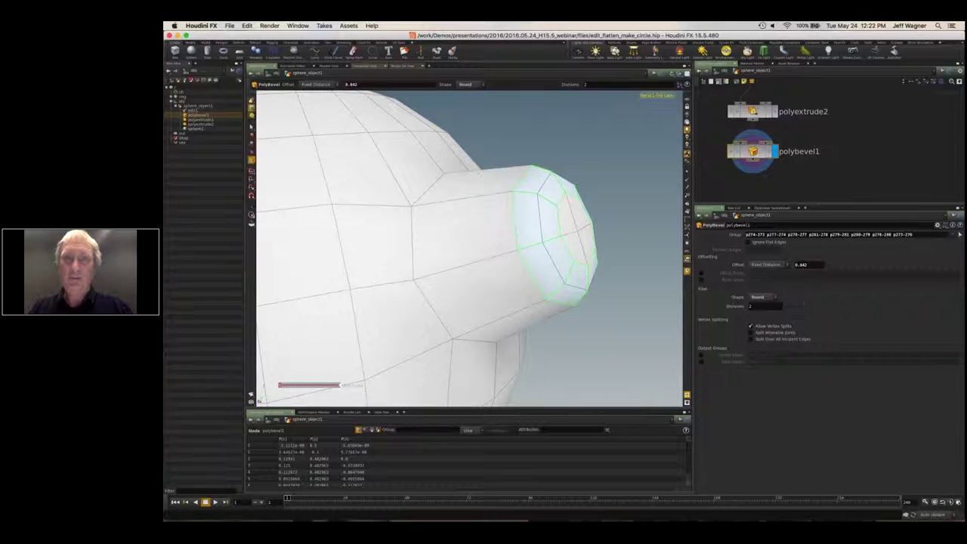
Set the bevel's shape to Profile and edit its ramp to slope from a raised start down to zero at the middle and end.
{"action": "left_click", "coordinate": [759, 297]}
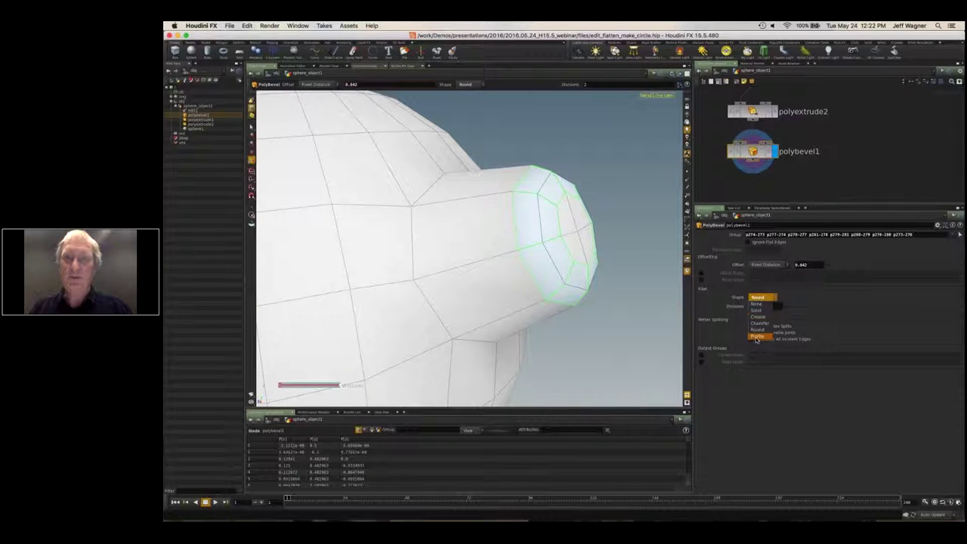
{"action": "left_click", "coordinate": [757, 336]}
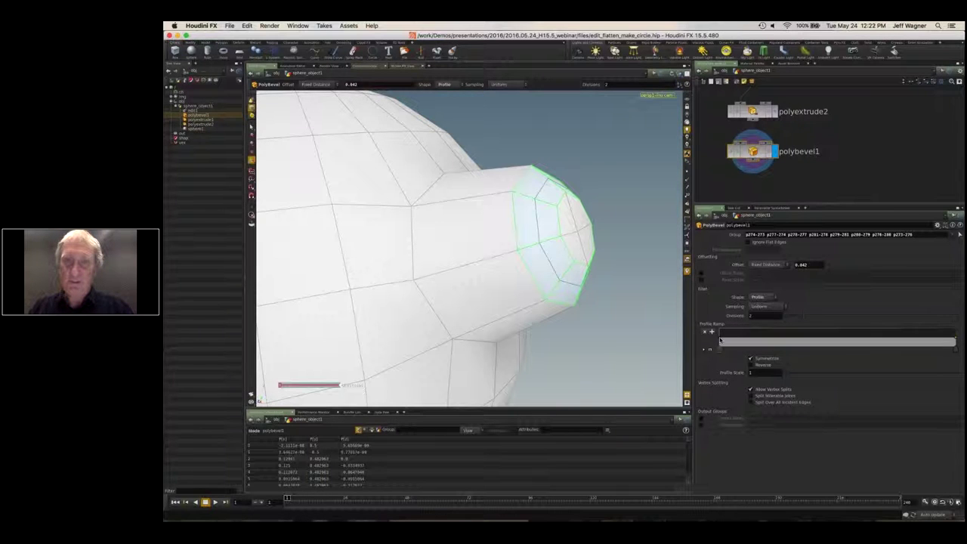
{"action": "left_click_drag", "start_coordinate": [720, 339], "coordinate": [719, 327]}
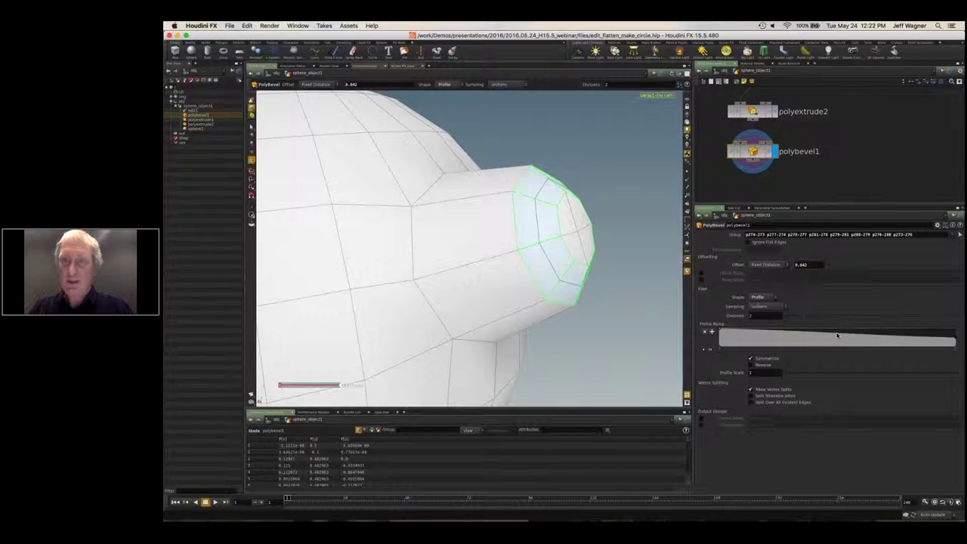
{"action": "left_click_drag", "start_coordinate": [837, 334], "coordinate": [837, 346]}
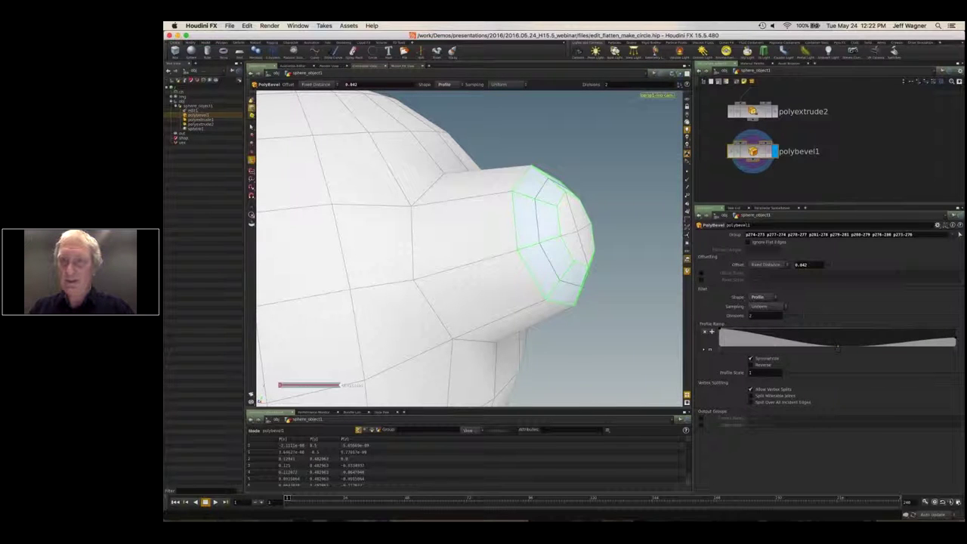
{"action": "left_click_drag", "start_coordinate": [956, 342], "coordinate": [954, 349]}
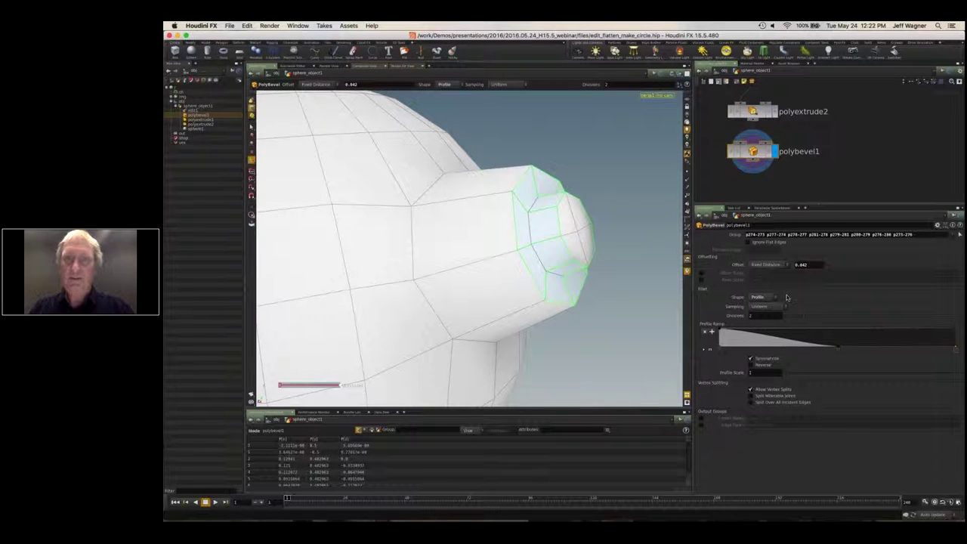
{"action": "left_click_drag", "start_coordinate": [592, 269], "coordinate": [556, 267], "text": "alt"}
{"action": "key", "text": "Return"}
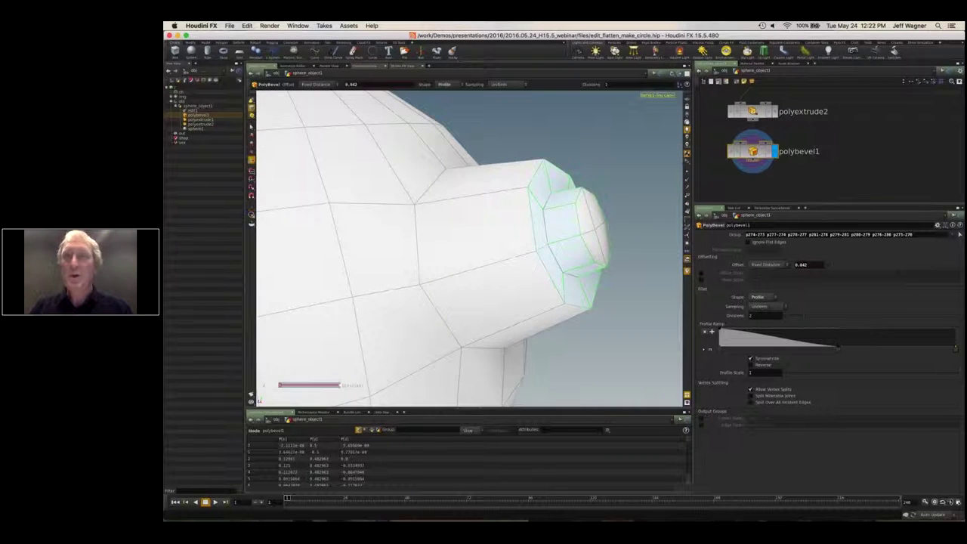
Display the reference grid in the 3D view beside the bevelled tube.
{"action": "scroll", "coordinate": [817, 176], "scroll_direction": "down", "scroll_amount": 3}
{"action": "middle_click_drag", "start_coordinate": [818, 176], "coordinate": [814, 163]}
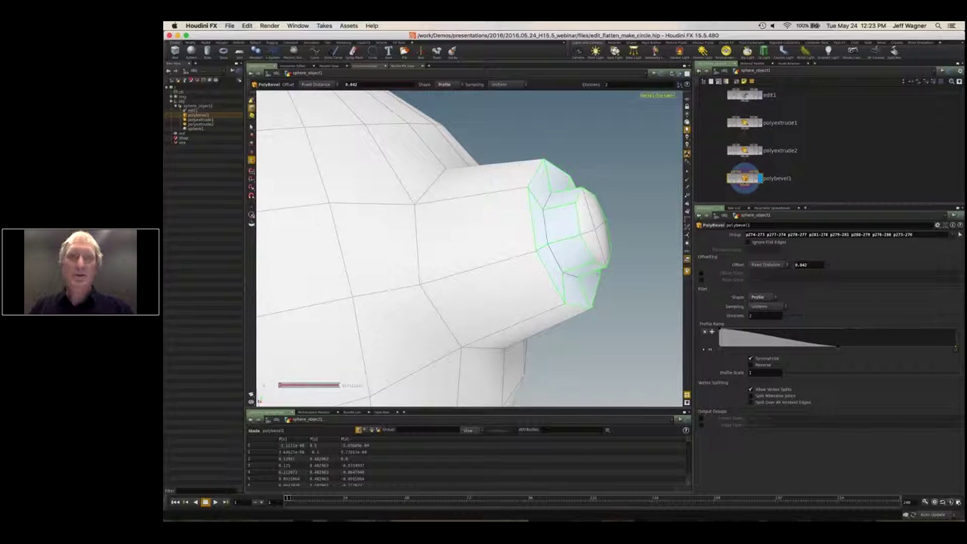
{"action": "left_click", "coordinate": [686, 99]}
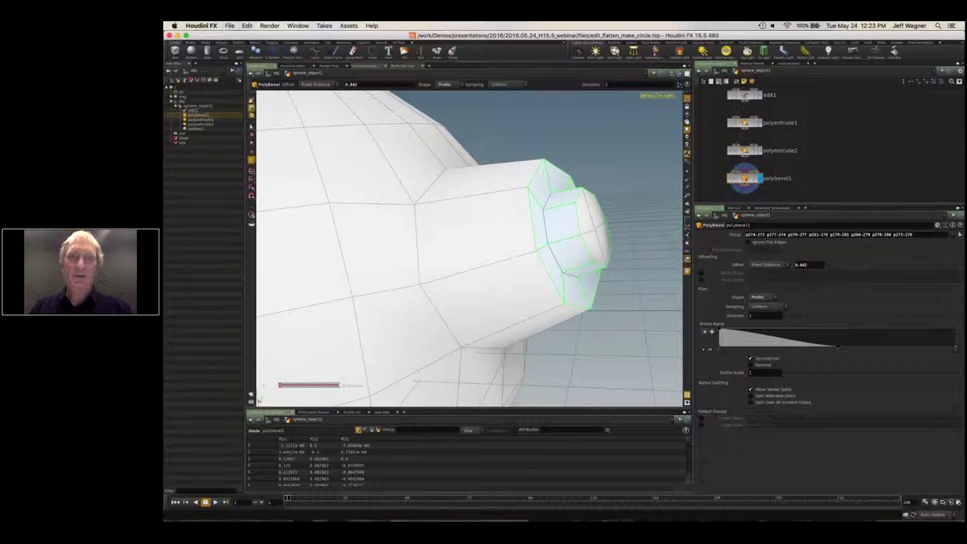
{"action": "left_click_drag", "start_coordinate": [580, 243], "coordinate": [504, 236], "text": "alt"}
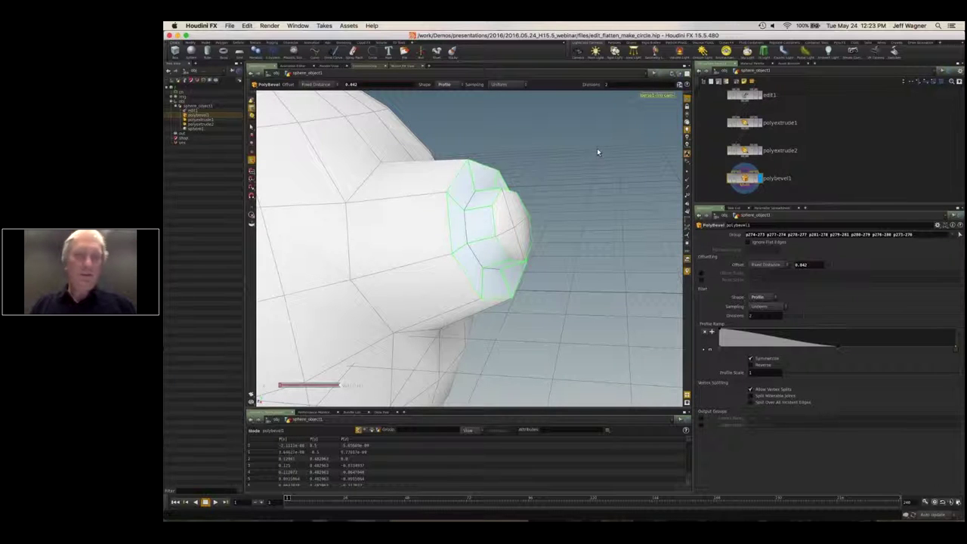
Draw an open, stepped polygon curve with the Curve tool on the grid just beyond the tube's end.
{"action": "key", "text": "Tab"}
{"action": "key", "text": "Escape"}
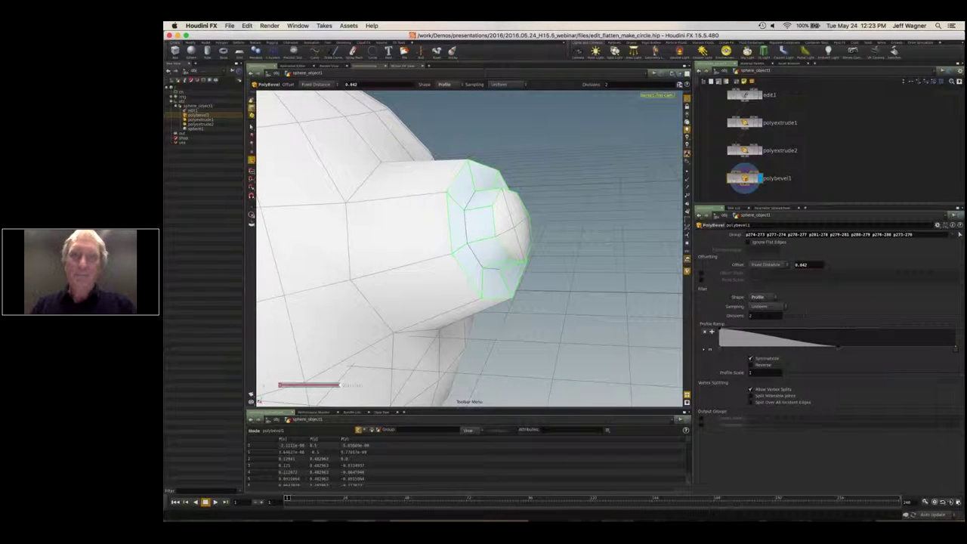
{"action": "key", "text": "Tab"}
{"action": "type", "text": "curve"}
{"action": "key", "text": "Return"}
{"action": "left_click", "coordinate": [547, 248]}
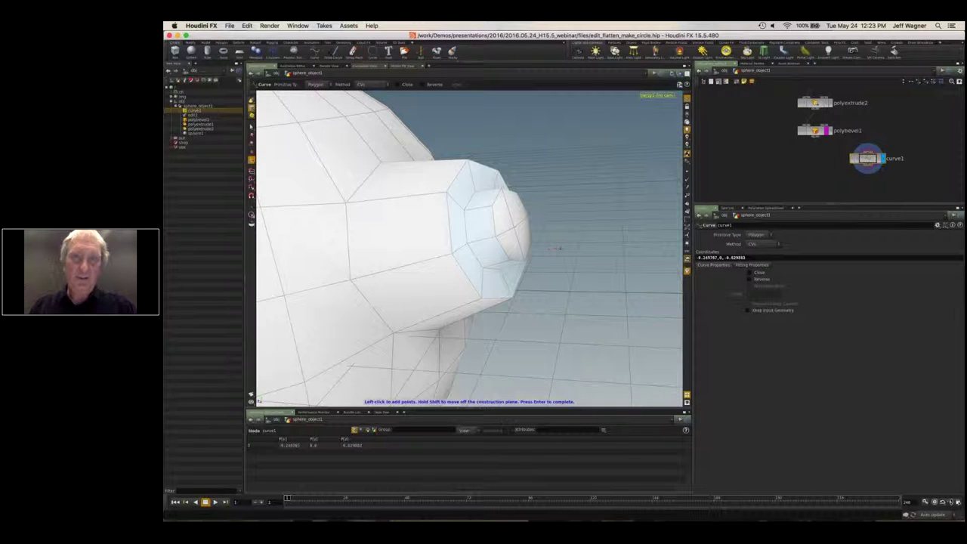
{"action": "left_click", "coordinate": [566, 236]}
{"action": "left_click", "coordinate": [583, 234]}
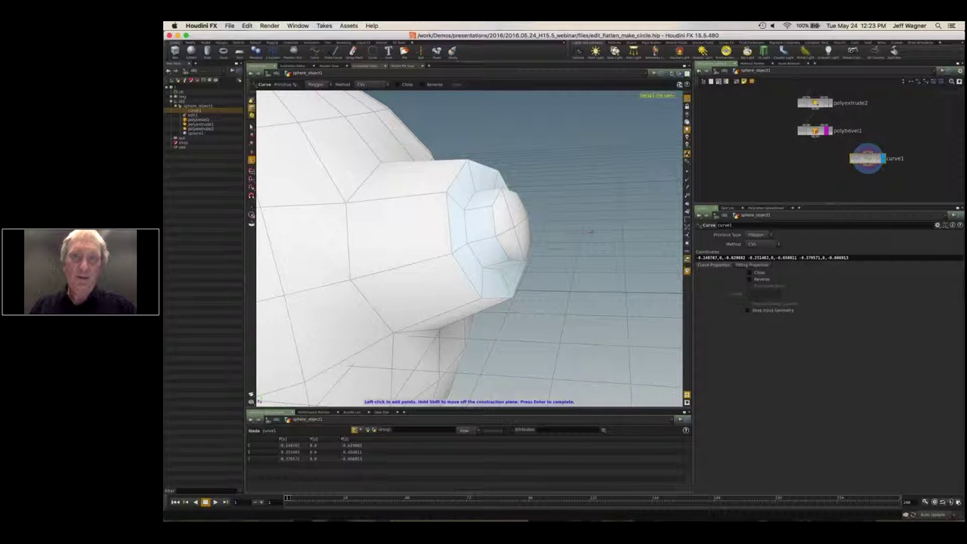
{"action": "left_click", "coordinate": [586, 239]}
{"action": "left_click", "coordinate": [580, 243]}
{"action": "left_click", "coordinate": [576, 247]}
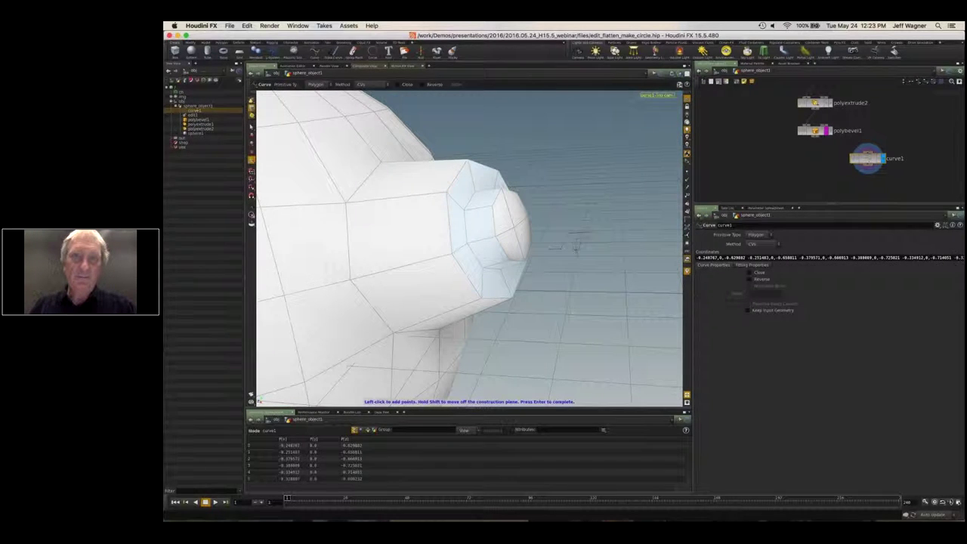
{"action": "left_click", "coordinate": [555, 247]}
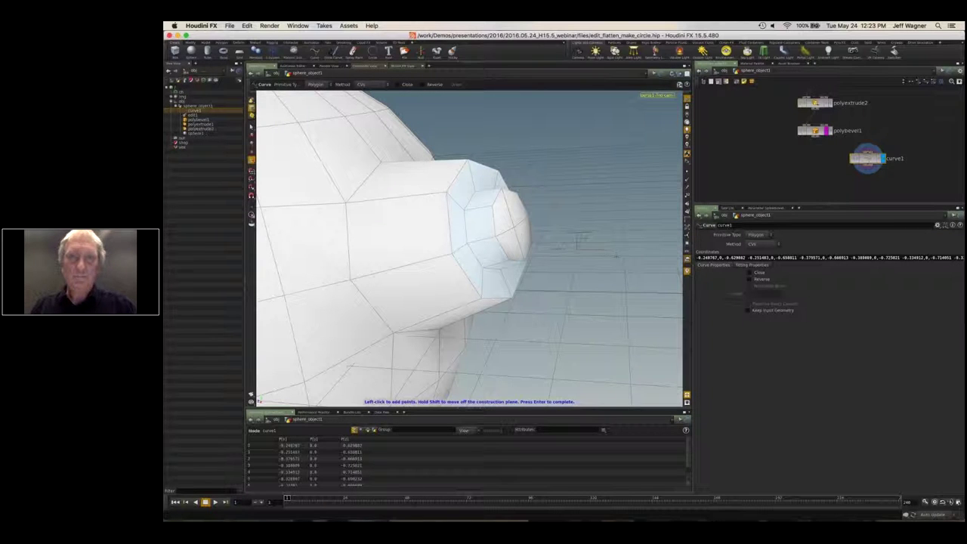
{"action": "key", "text": "Return"}
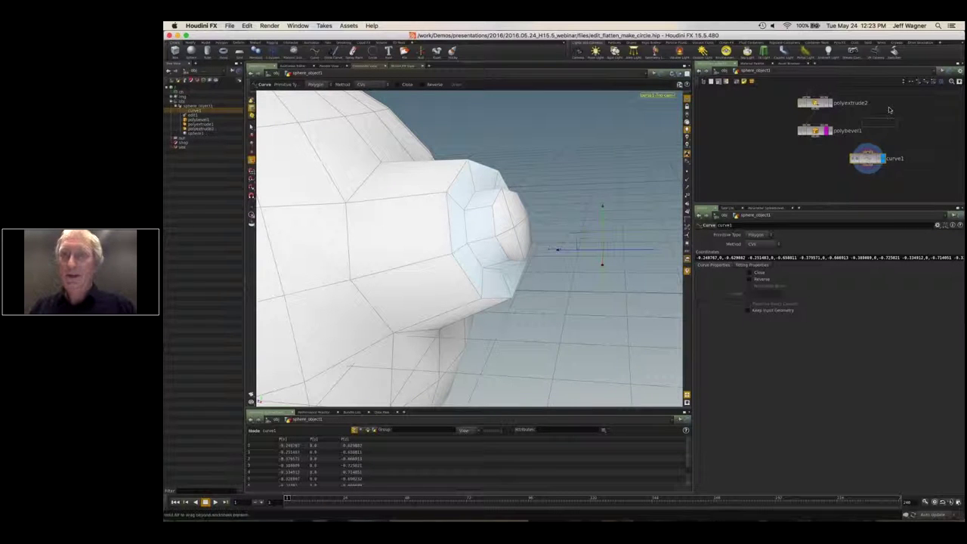
Move the curve1 node beside polyextrude2, wire it into polybevel1's second input, and display and select polybevel1.
{"action": "left_click_drag", "start_coordinate": [889, 109], "coordinate": [891, 92]}
{"action": "middle_click_drag", "start_coordinate": [891, 91], "coordinate": [870, 120]}
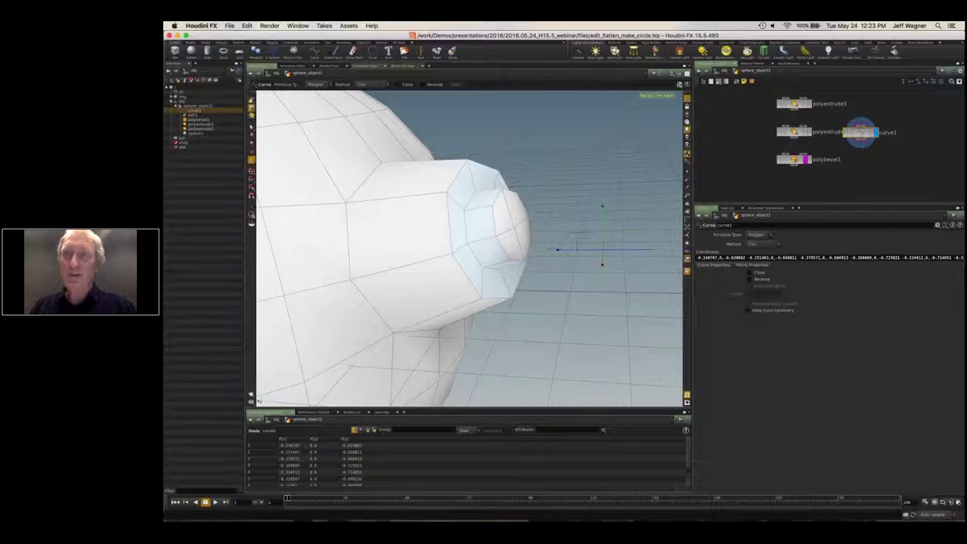
{"action": "left_click", "coordinate": [805, 159]}
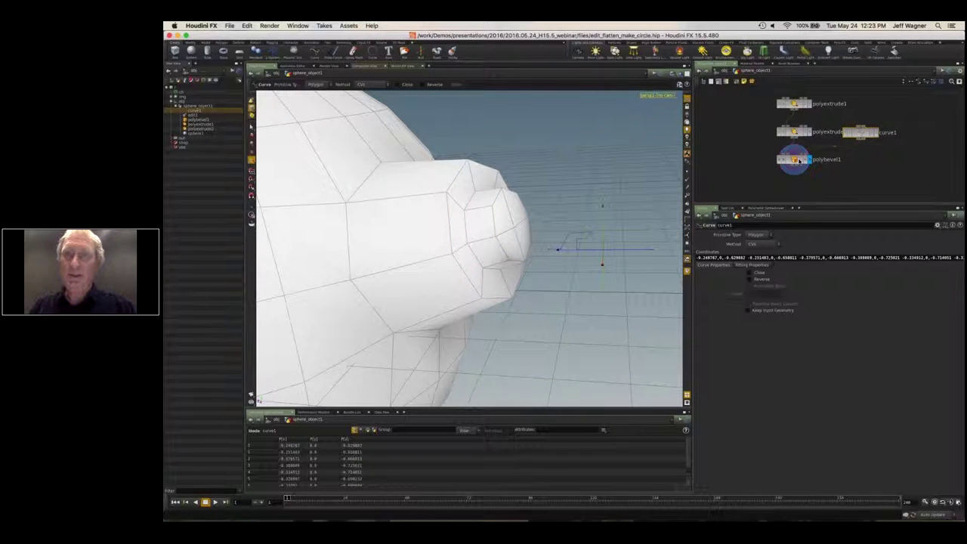
{"action": "left_click", "coordinate": [798, 161]}
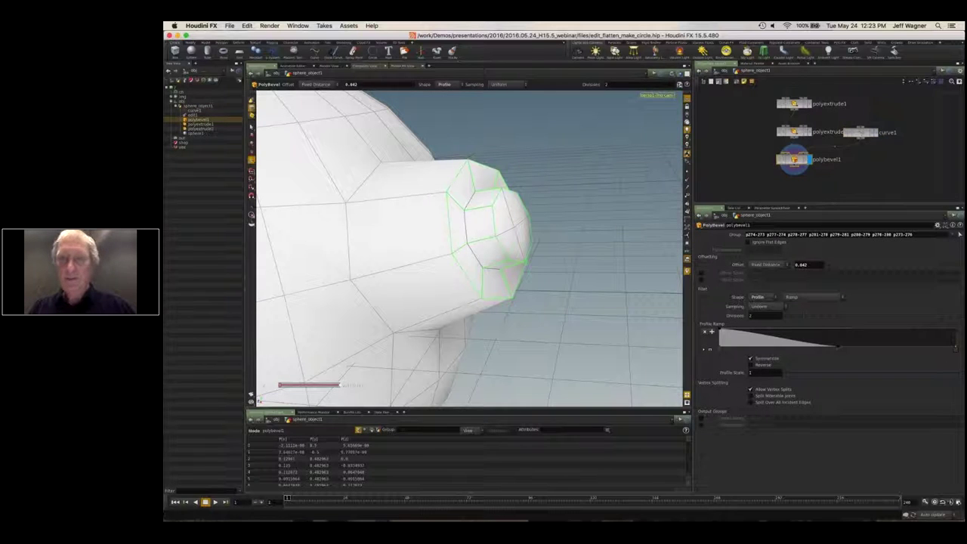
Set the bevel's profile source to Curve From Second Input and its divisions to 7.
{"action": "left_click", "coordinate": [808, 302]}
{"action": "left_click", "coordinate": [807, 311]}
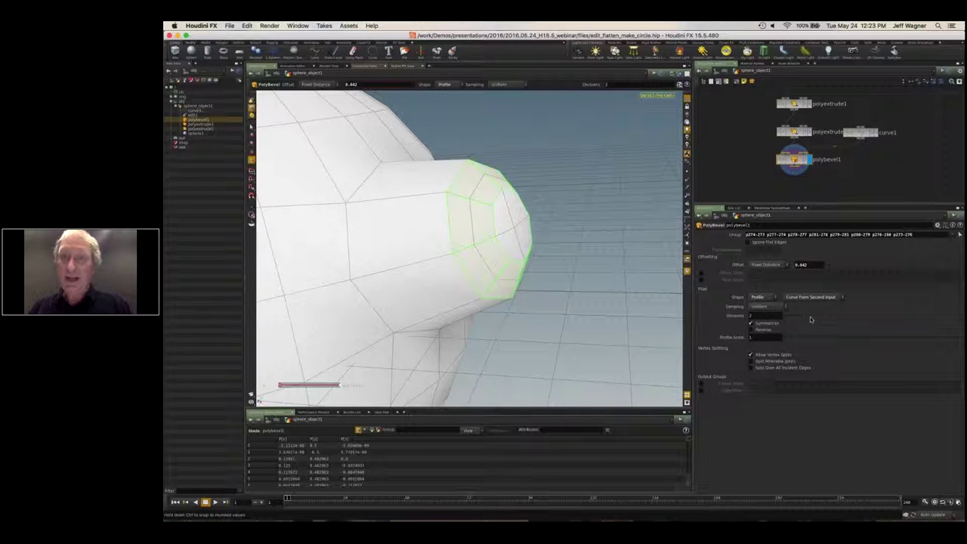
{"action": "left_click_drag", "start_coordinate": [822, 319], "coordinate": [898, 328]}
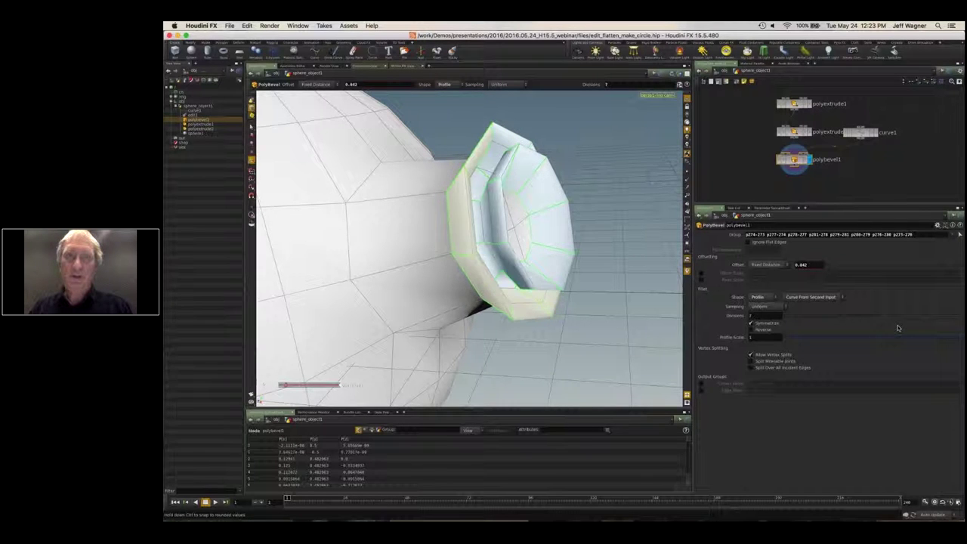
{"action": "key", "text": "Escape"}
{"action": "left_click_drag", "start_coordinate": [412, 204], "coordinate": [563, 230]}
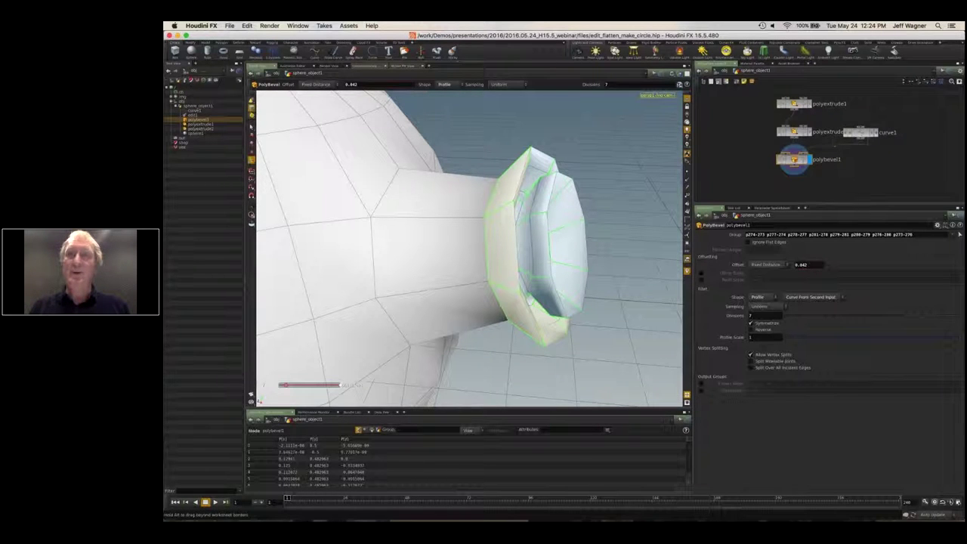
Rearrange the curve1 and polybevel1 nodes in the network so the second-input connection is easier to see.
{"action": "left_click_drag", "start_coordinate": [861, 133], "coordinate": [850, 140]}
{"action": "left_click_drag", "start_coordinate": [795, 161], "coordinate": [795, 167]}
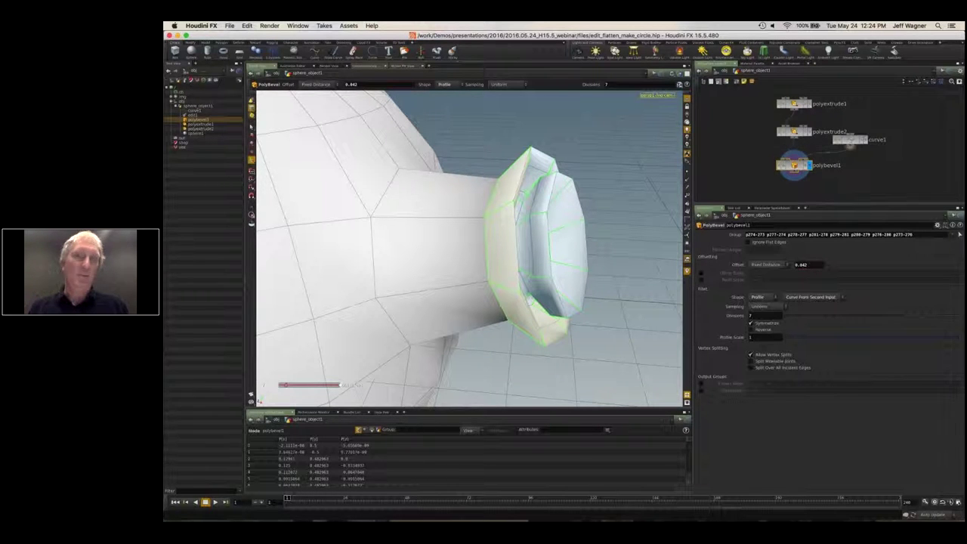
{"action": "left_click_drag", "start_coordinate": [847, 143], "coordinate": [842, 147]}
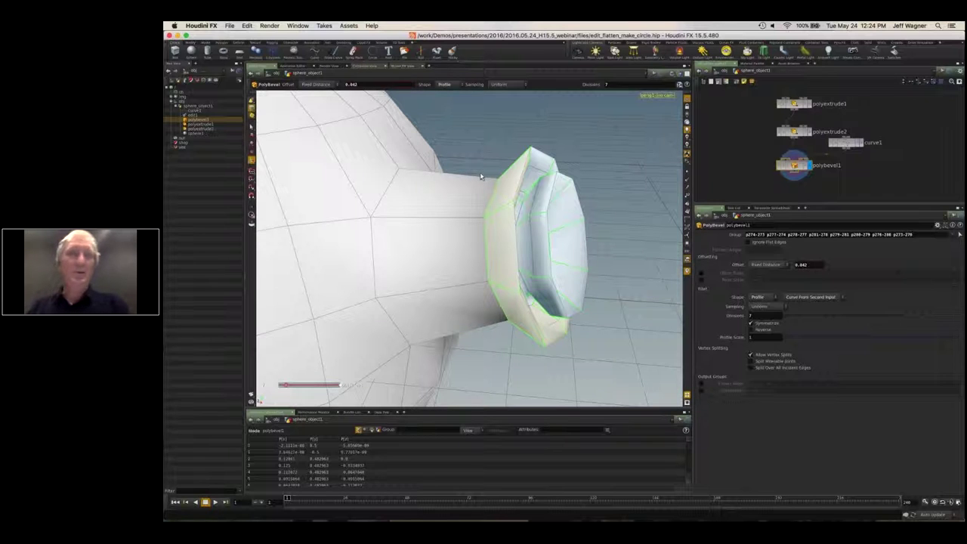
Save the scene under the new name polyextrude_modeling_example1.hip in the Desktop folder.
{"action": "left_click", "coordinate": [227, 26]}
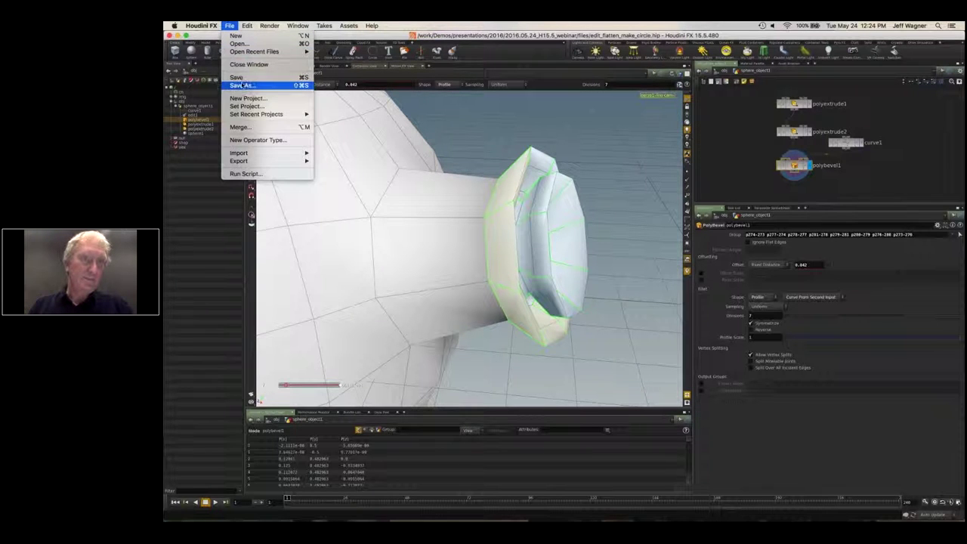
{"action": "left_click", "coordinate": [265, 83]}
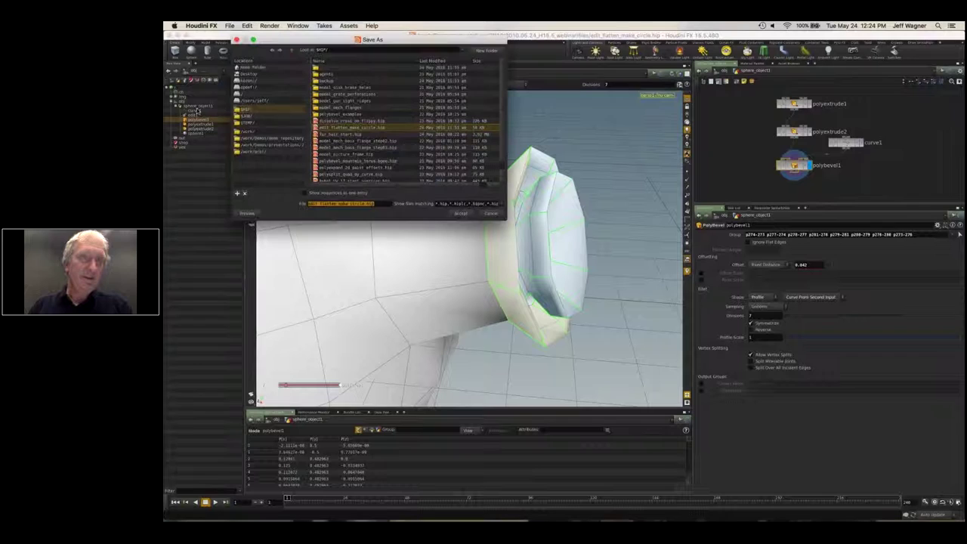
{"action": "left_click", "coordinate": [250, 74]}
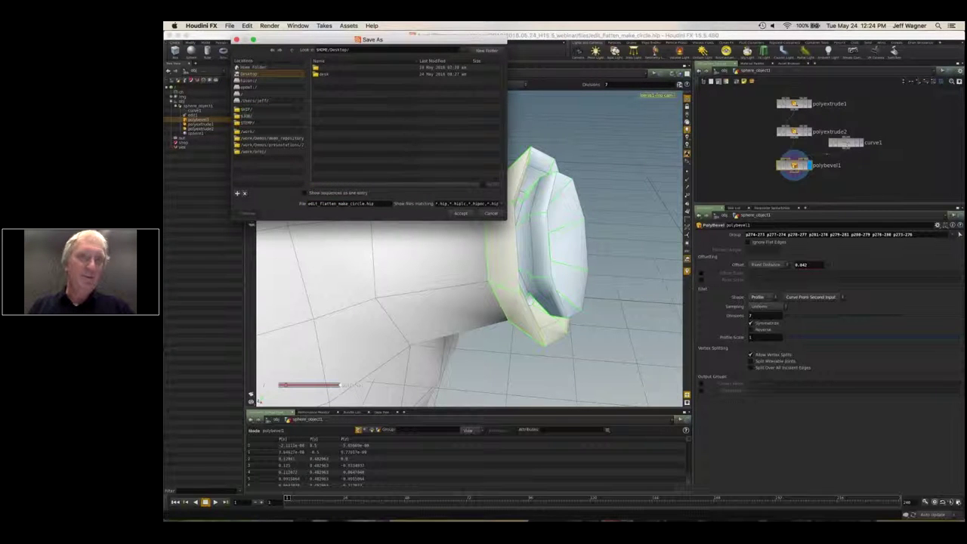
{"action": "left_click_drag", "start_coordinate": [365, 203], "coordinate": [305, 195]}
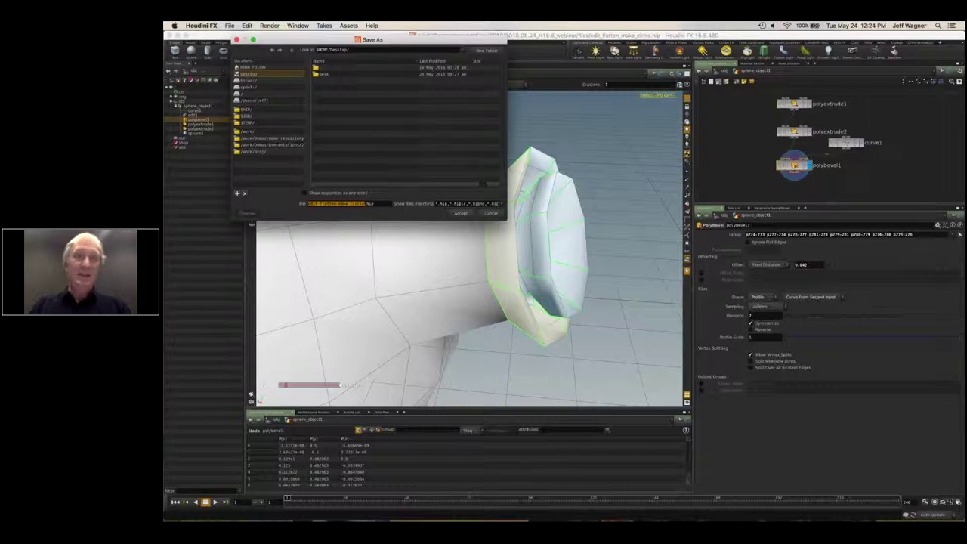
{"action": "type", "text": "polyextrude"}
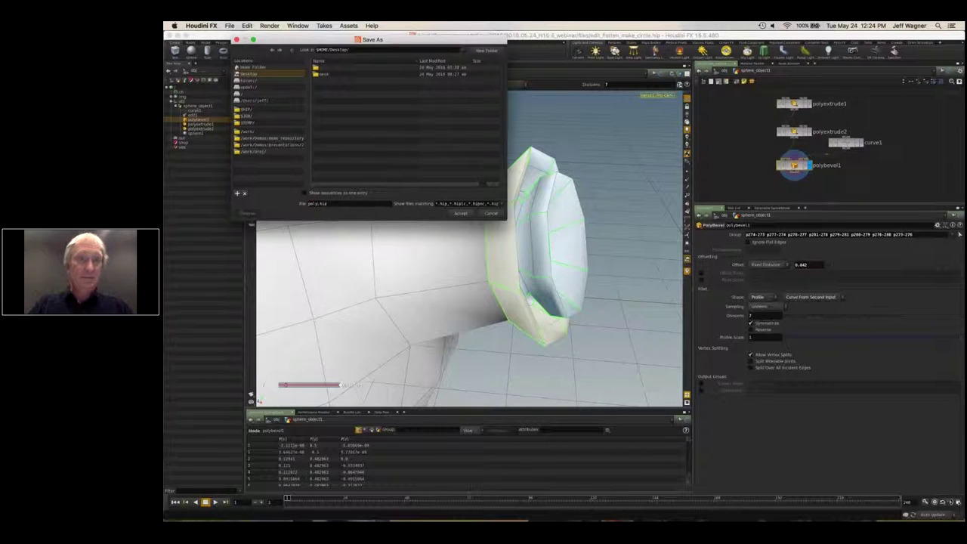
{"action": "type", "text": "_b"}
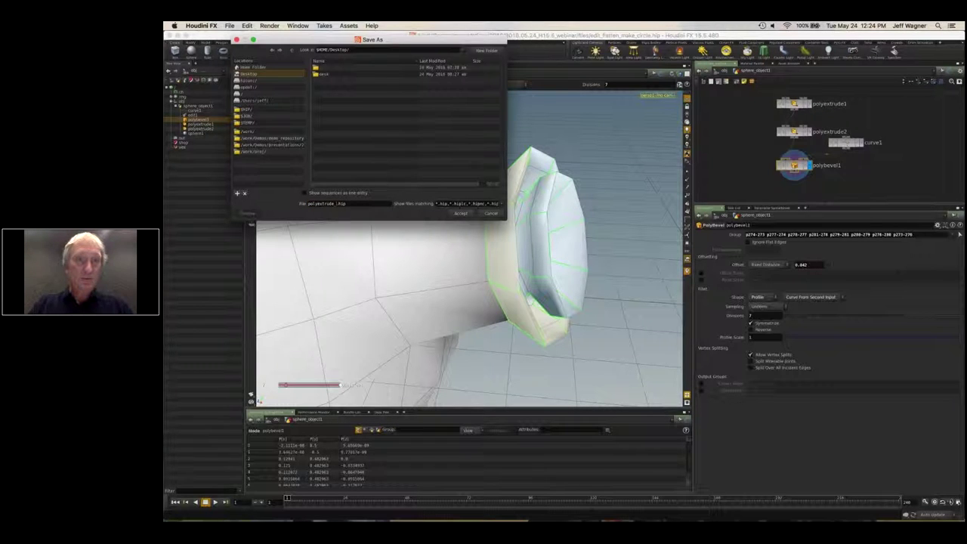
{"action": "type", "text": "modeling"}
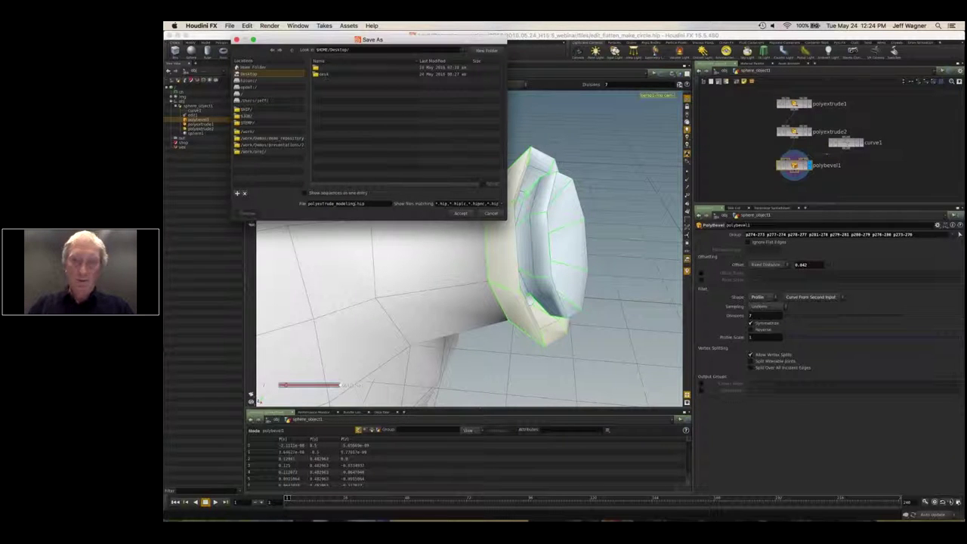
{"action": "type", "text": "_example1"}
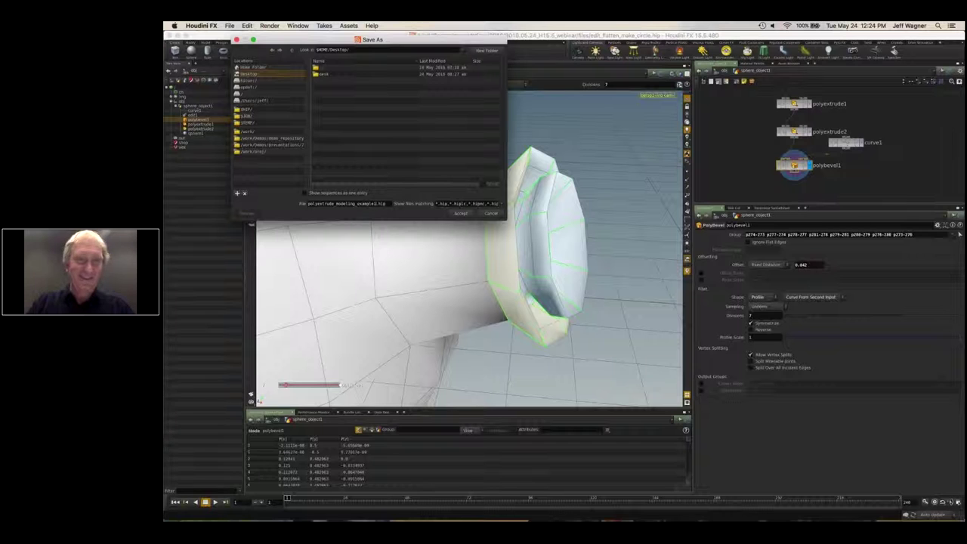
{"action": "left_click", "coordinate": [462, 214]}
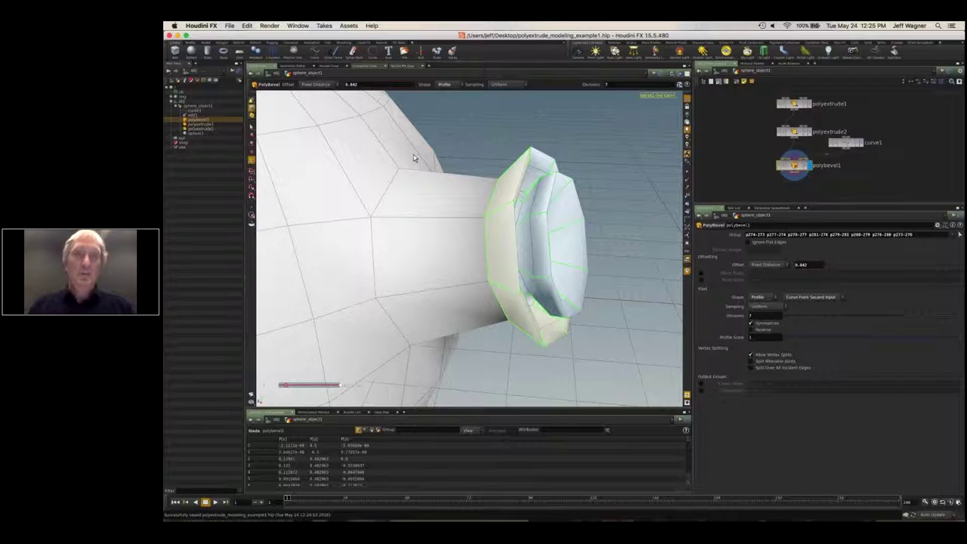
Set polybevel1's offset to about 0.076 and its profile scale to about 0.178.
{"action": "key", "text": "Escape"}
{"action": "mouse_move", "coordinate": [453, 198]}
{"action": "left_mouse_down"}
{"action": "mouse_move", "coordinate": [367, 188]}
{"action": "mouse_move", "coordinate": [430, 204]}
{"action": "mouse_move", "coordinate": [460, 193]}
{"action": "left_mouse_up"}
{"action": "left_click_drag", "start_coordinate": [324, 147], "coordinate": [399, 184]}
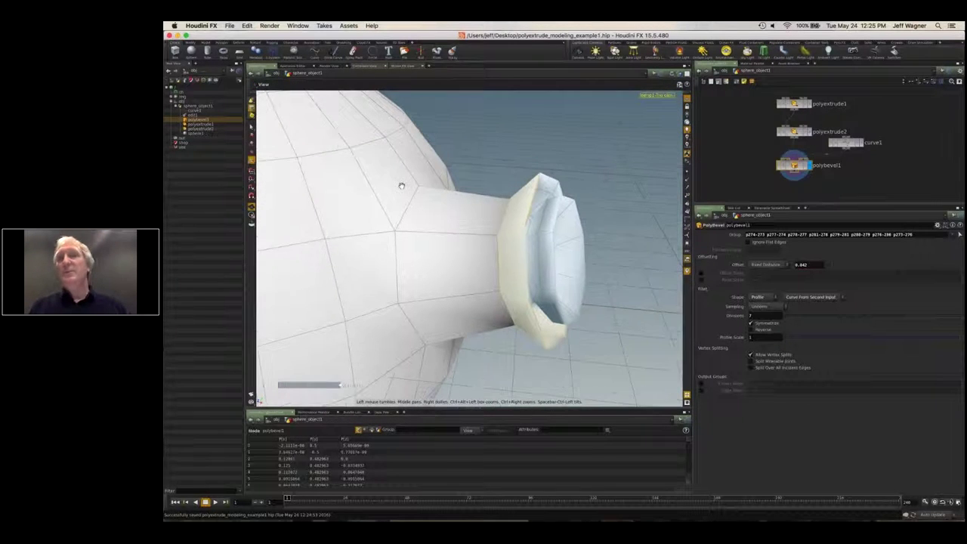
{"action": "key", "text": "Return"}
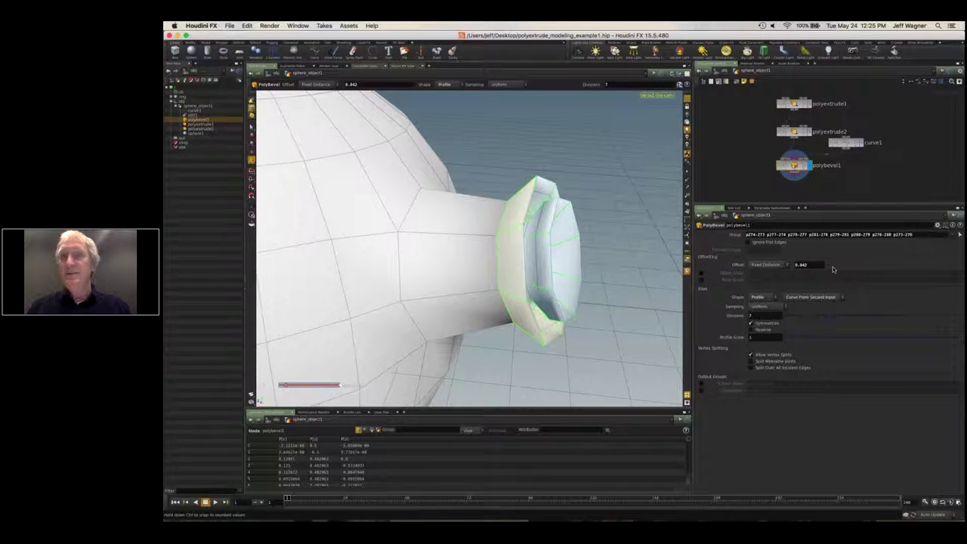
{"action": "left_click_drag", "start_coordinate": [831, 269], "coordinate": [839, 270]}
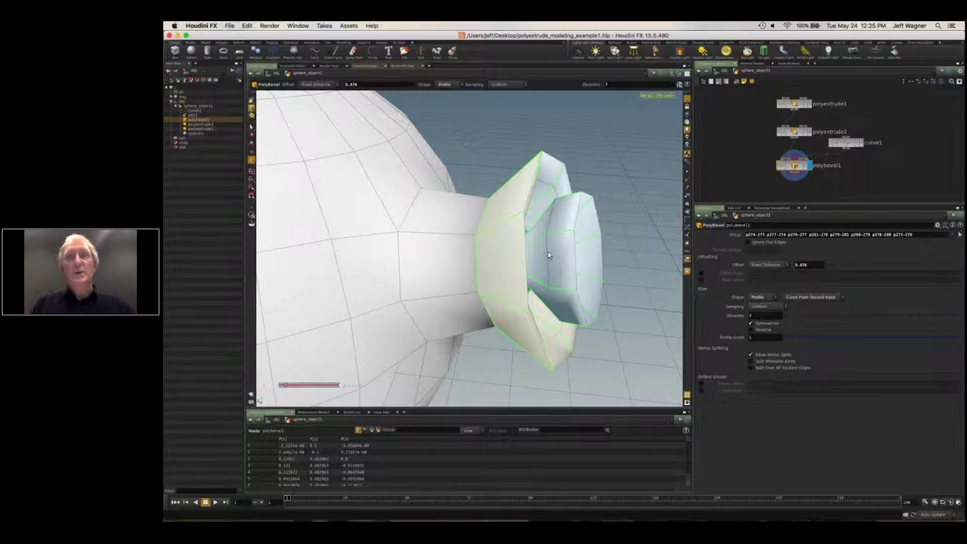
{"action": "left_click_drag", "start_coordinate": [921, 340], "coordinate": [899, 343]}
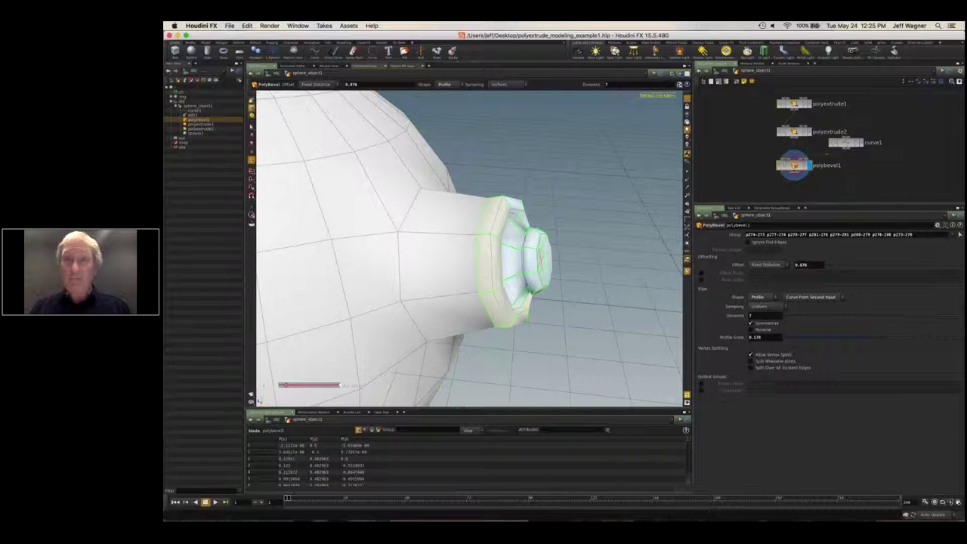
Try the bevel profile with the Reverse option switched on and off.
{"action": "left_click", "coordinate": [751, 330]}
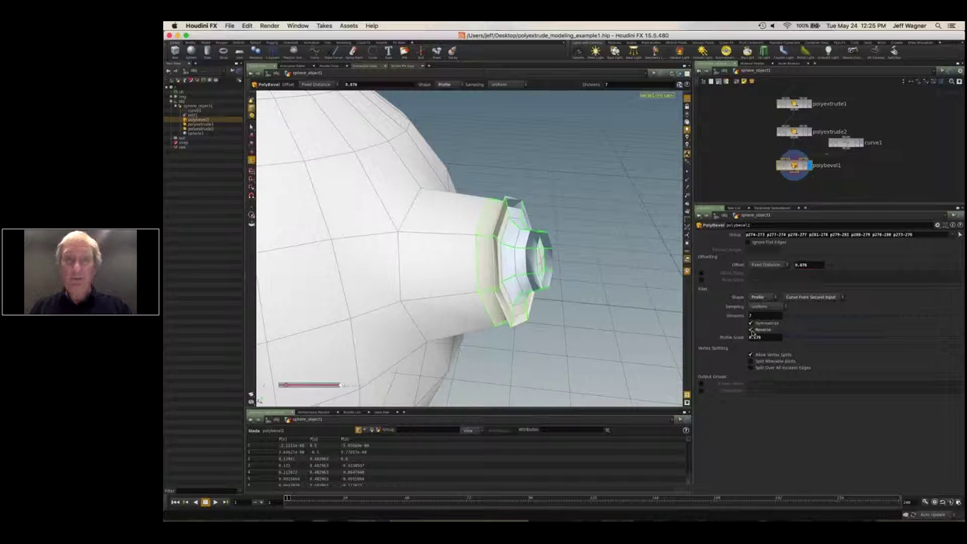
{"action": "left_click", "coordinate": [751, 330]}
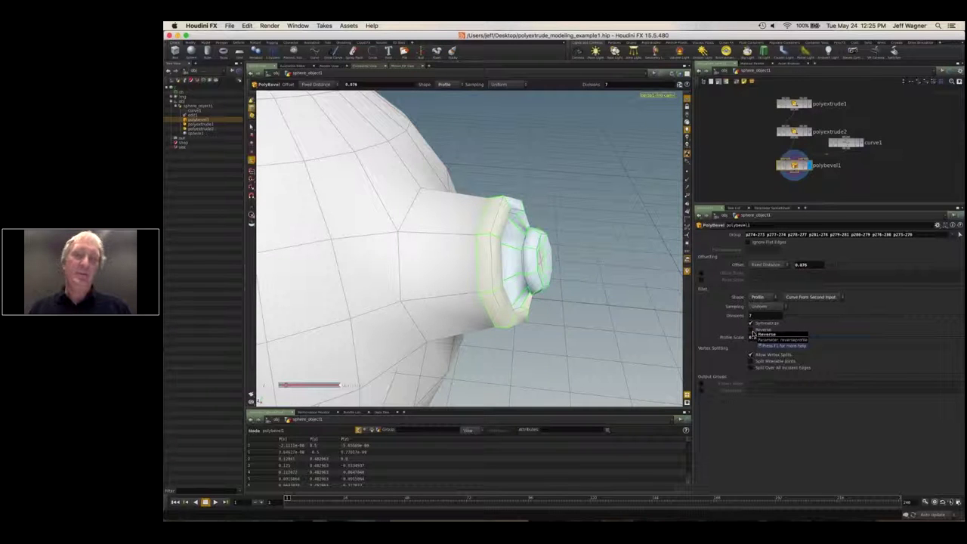
{"action": "left_click", "coordinate": [751, 330]}
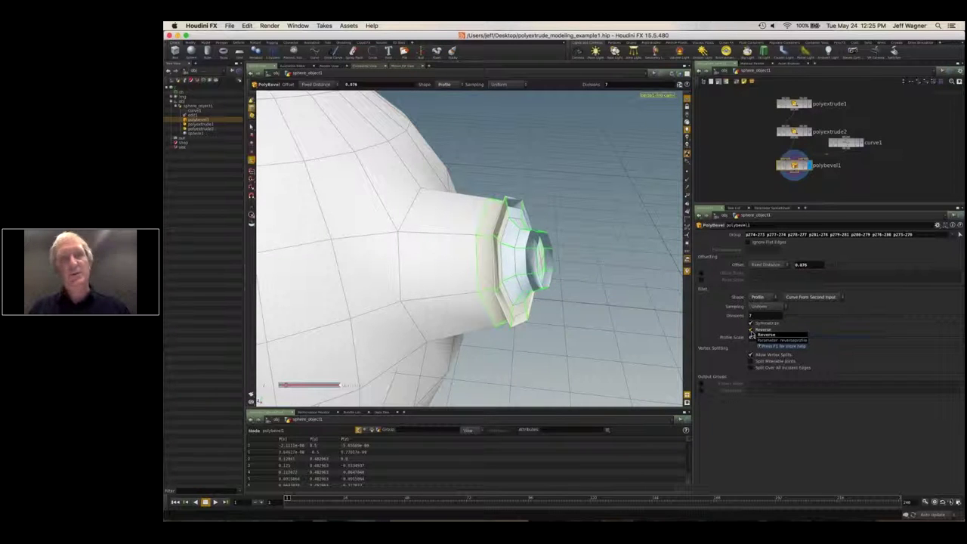
{"action": "left_click", "coordinate": [751, 330]}
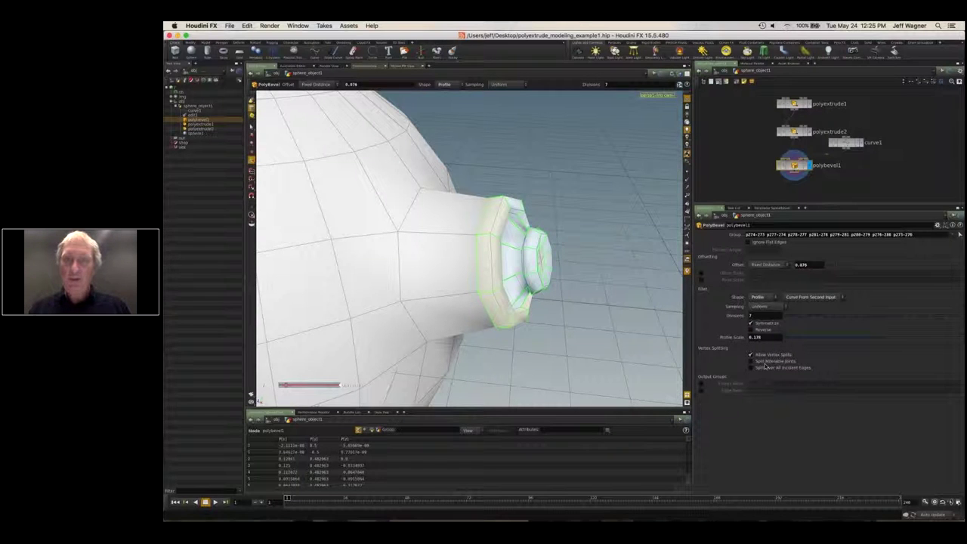
{"action": "left_click", "coordinate": [750, 361]}
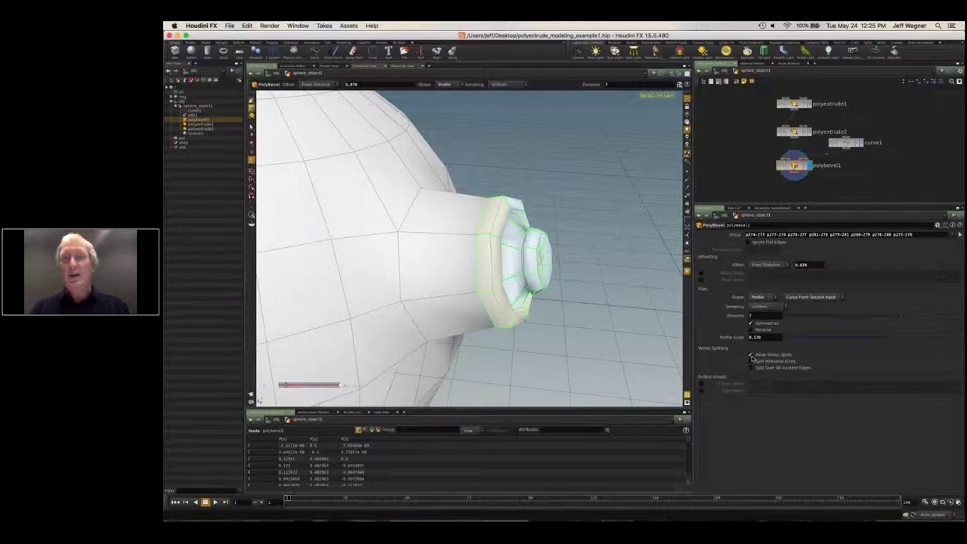
Add an Attribute VOP node directly below polybevel1 in the sphere object's network.
{"action": "mouse_move", "coordinate": [752, 358]}
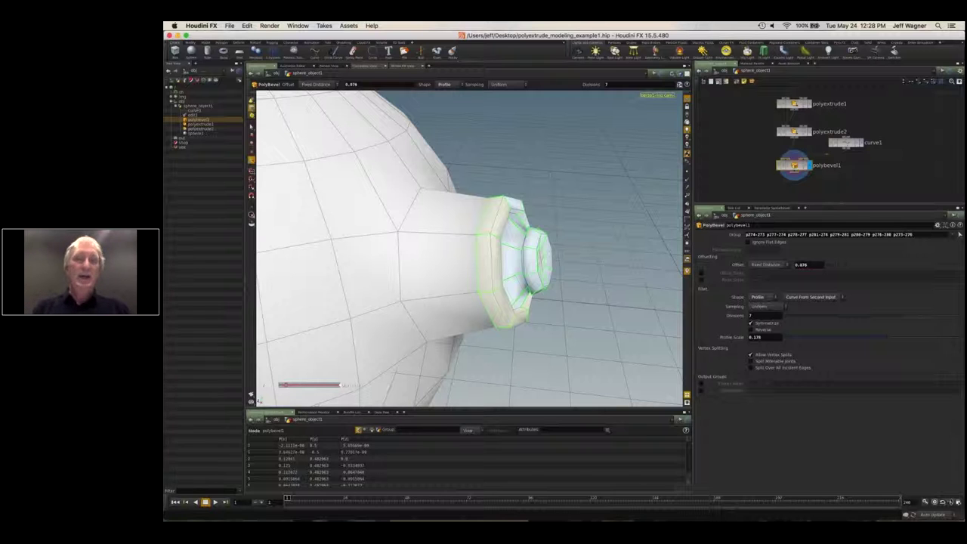
{"action": "middle_click_drag", "start_coordinate": [942, 144], "coordinate": [858, 145]}
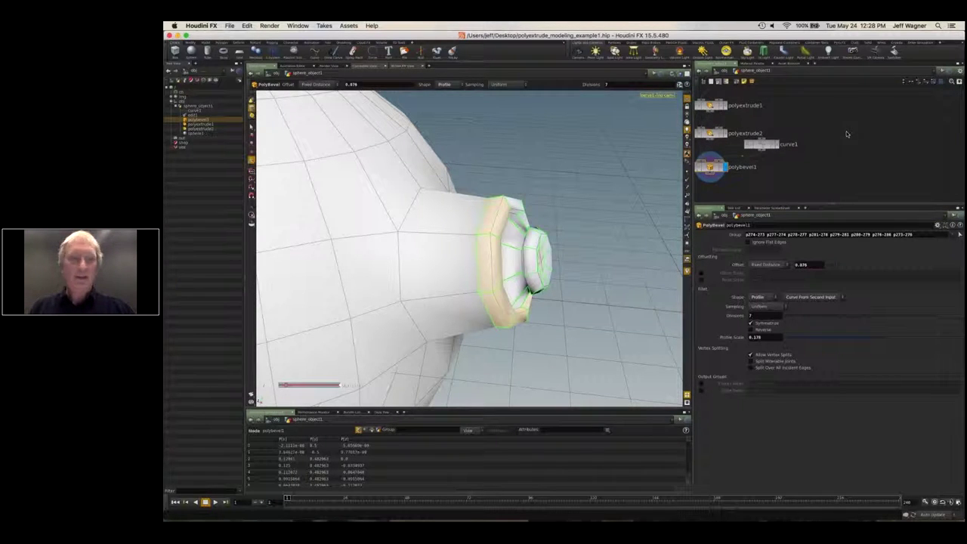
{"action": "middle_click_drag", "start_coordinate": [816, 149], "coordinate": [863, 151]}
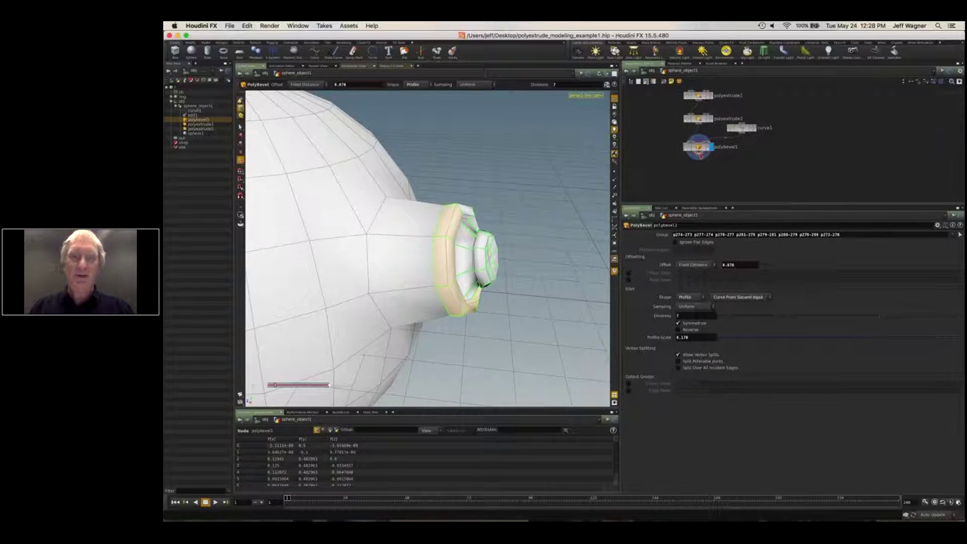
{"action": "key", "text": "Tab"}
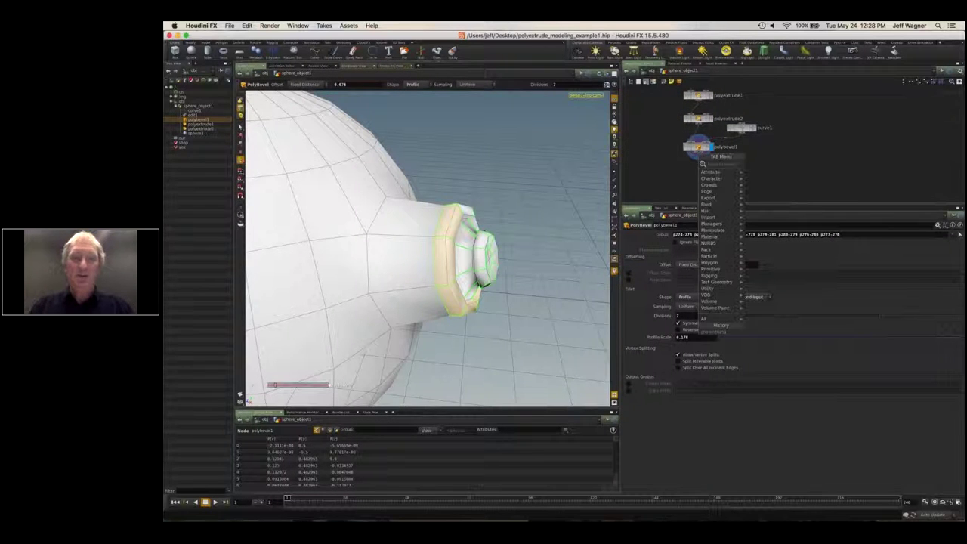
{"action": "type", "text": "attrib"}
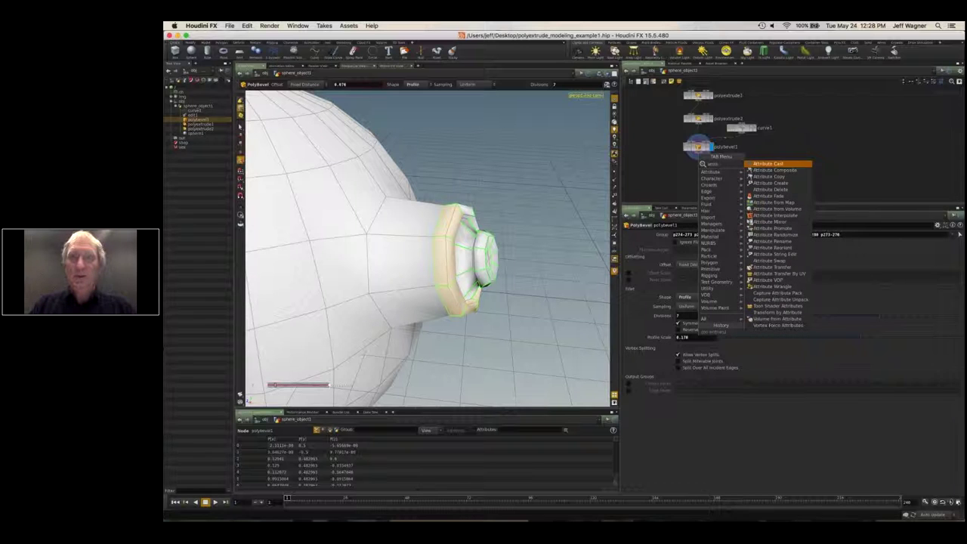
{"action": "type", "text": "vop"}
{"action": "key", "text": "Return"}
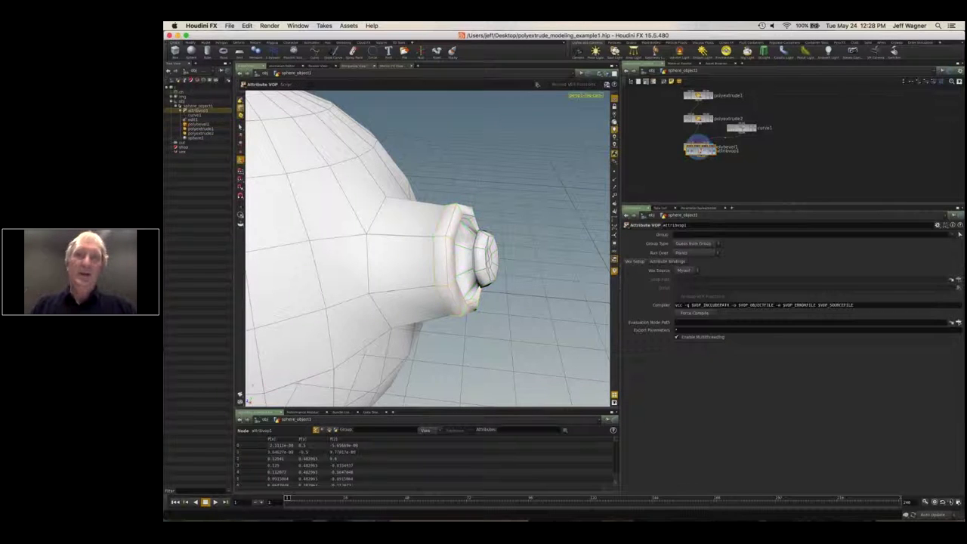
{"action": "left_click", "coordinate": [710, 173]}
{"action": "left_click", "coordinate": [710, 172]}
{"action": "middle_click_drag", "start_coordinate": [657, 145], "coordinate": [700, 149]}
{"action": "scroll", "coordinate": [692, 164], "scroll_direction": "down", "scroll_amount": 2}
{"action": "scroll", "coordinate": [737, 173], "scroll_direction": "up", "scroll_amount": 3}
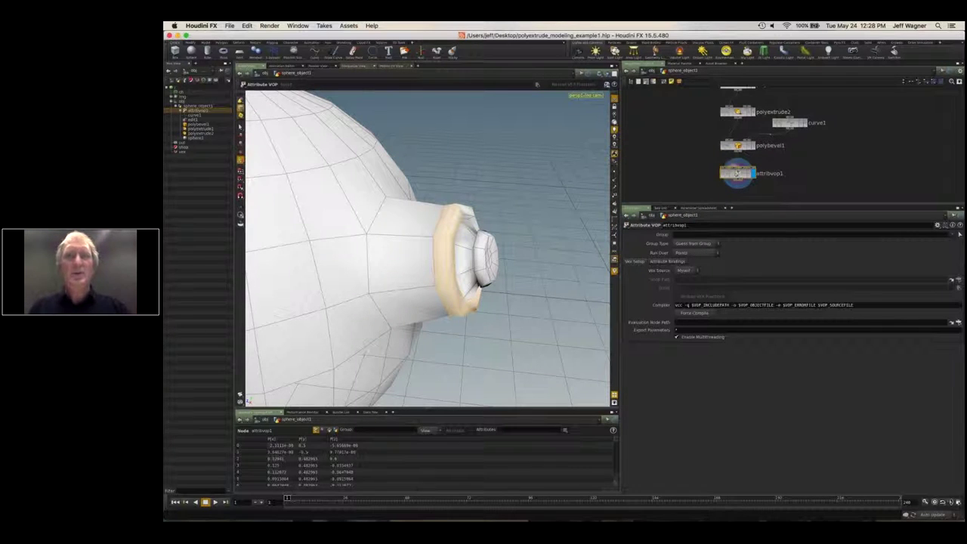
Open the network inside the Attribute VOP and select its geometry output node.
{"action": "double_click", "coordinate": [758, 172]}
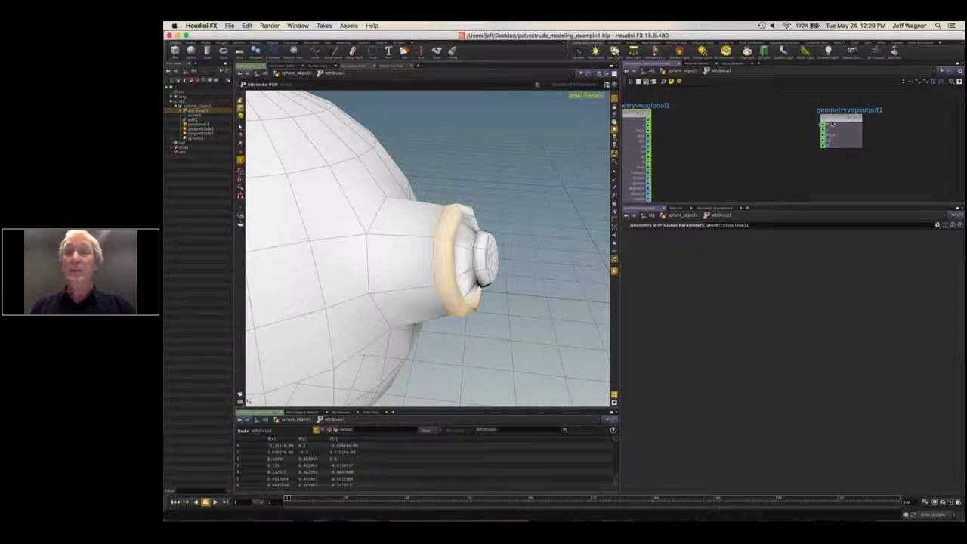
{"action": "left_click", "coordinate": [834, 125]}
{"action": "scroll", "coordinate": [804, 135], "scroll_direction": "up", "scroll_amount": 3}
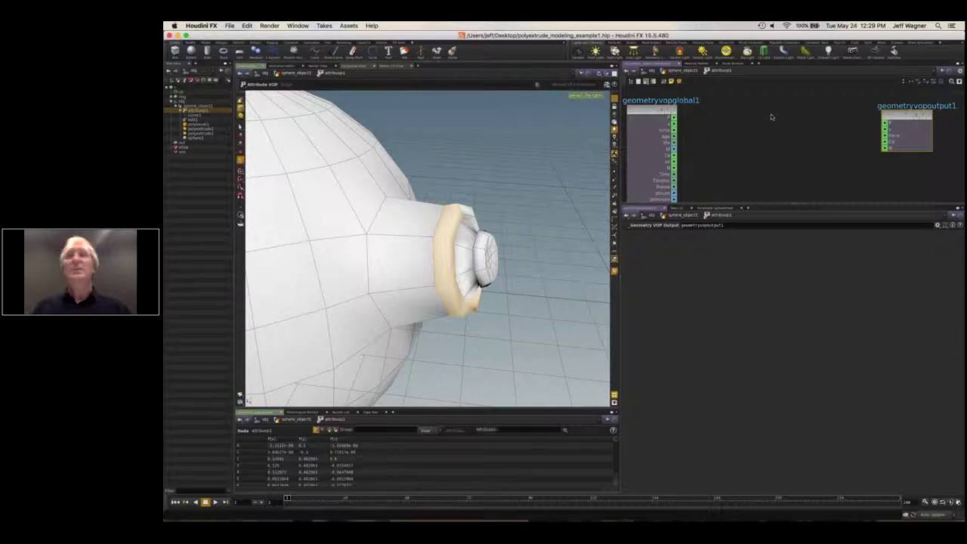
{"action": "scroll", "coordinate": [769, 120], "scroll_direction": "down", "scroll_amount": 2}
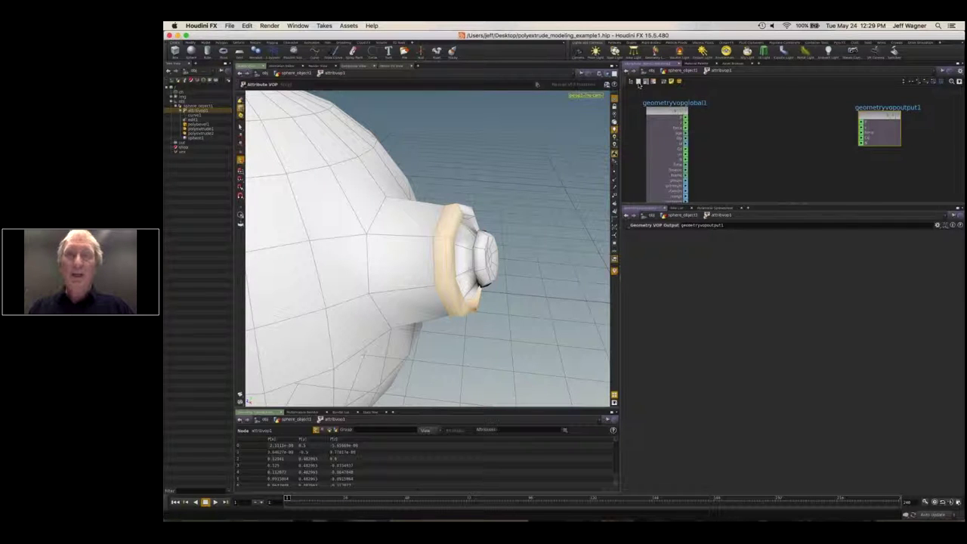
Show the operator list beside the VOP network with its Noise category expanded, and enlarge the network area.
{"action": "left_click", "coordinate": [637, 82]}
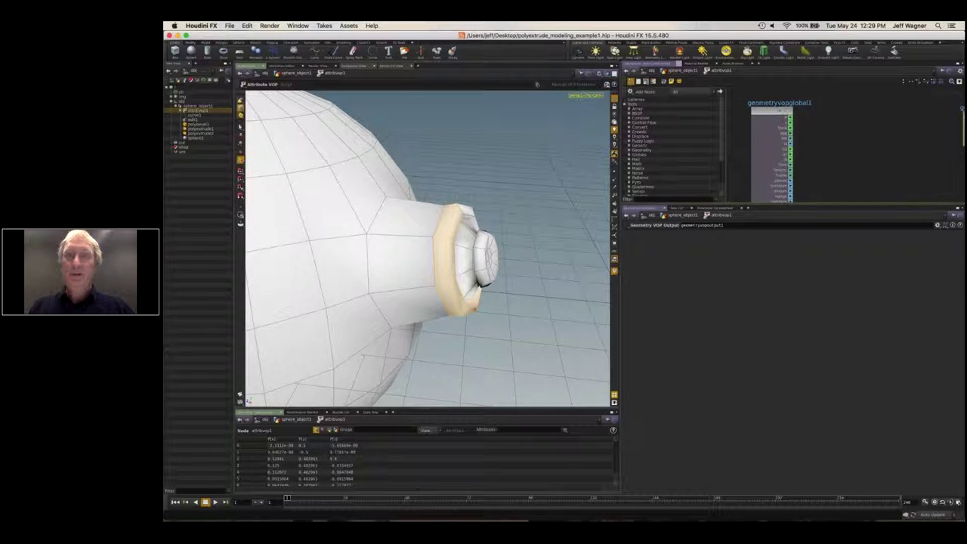
{"action": "left_click_drag", "start_coordinate": [732, 278], "coordinate": [731, 303]}
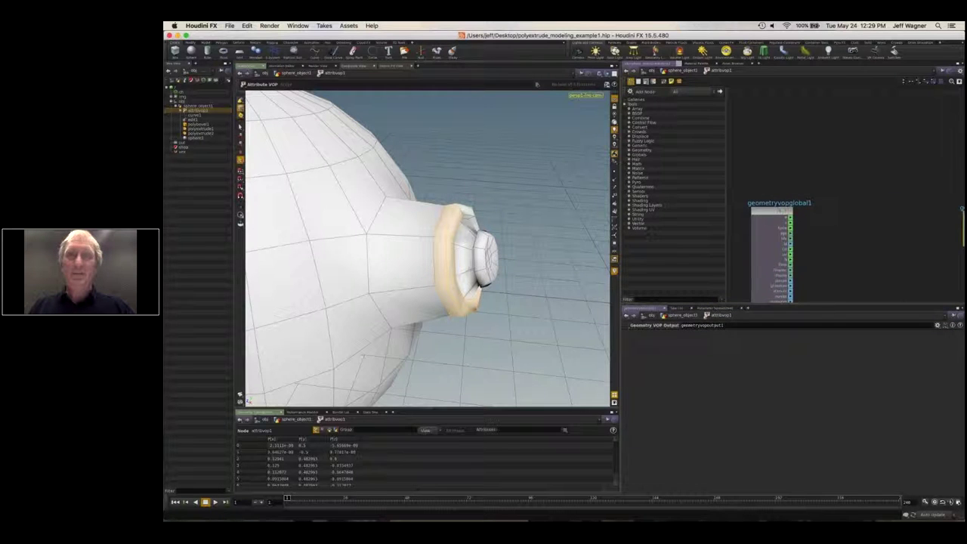
{"action": "left_click_drag", "start_coordinate": [619, 134], "coordinate": [568, 134]}
{"action": "middle_click_drag", "start_coordinate": [729, 270], "coordinate": [725, 193]}
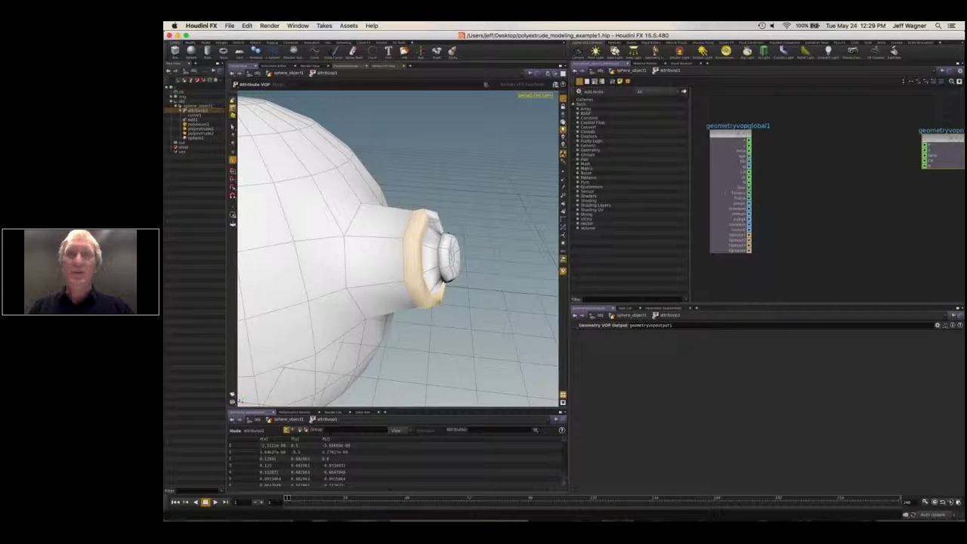
{"action": "left_click", "coordinate": [578, 173]}
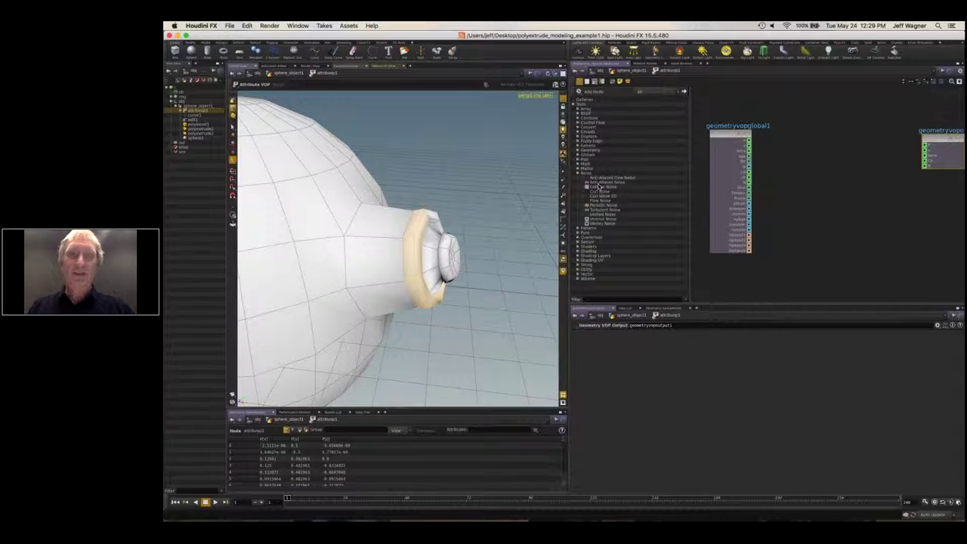
{"action": "left_click_drag", "start_coordinate": [602, 186], "coordinate": [812, 161]}
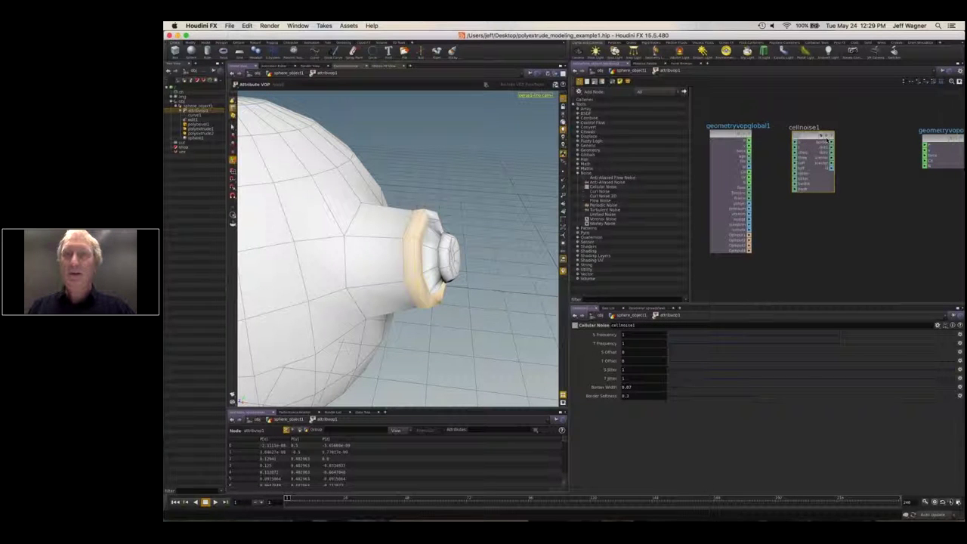
{"action": "left_click_drag", "start_coordinate": [807, 138], "coordinate": [838, 141]}
{"action": "key", "text": "Delete"}
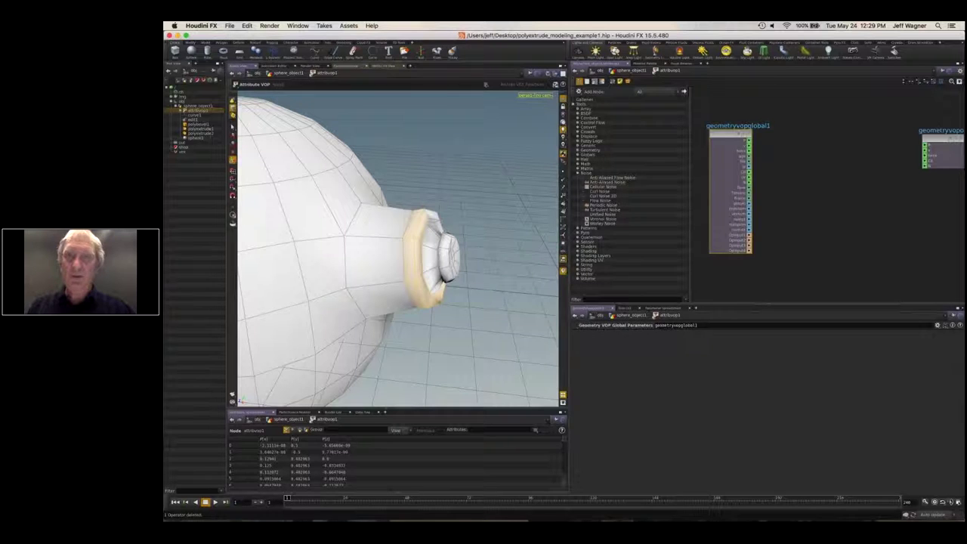
Add an Anti-Aliased Noise node, feeding the global P into its position input and its noise output into the output node's P.
{"action": "left_click_drag", "start_coordinate": [608, 182], "coordinate": [748, 140]}
{"action": "left_click_drag", "start_coordinate": [891, 151], "coordinate": [925, 144]}
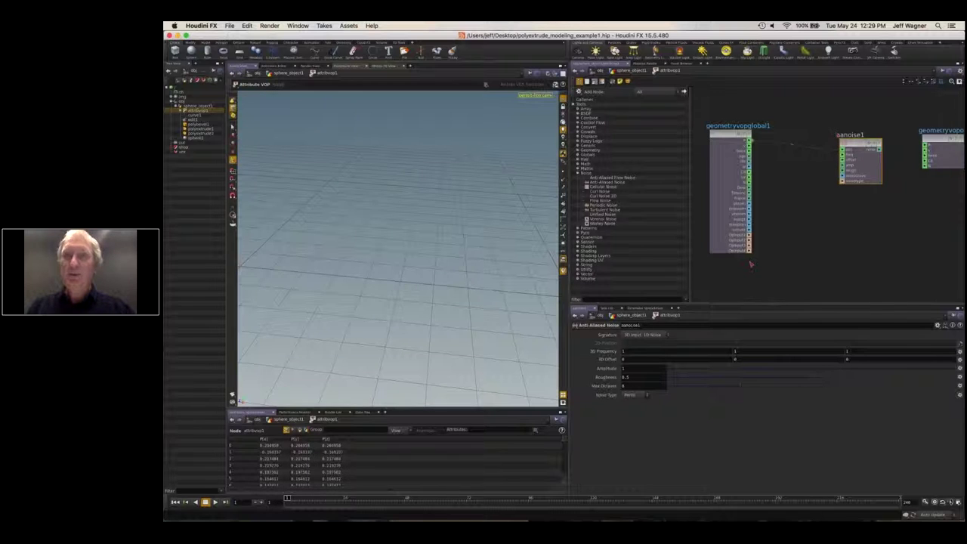
Set the Anti-Aliased Noise signature to 3D Input, 3D Noise and frame the deformed geometry in the viewport.
{"action": "left_click", "coordinate": [651, 334]}
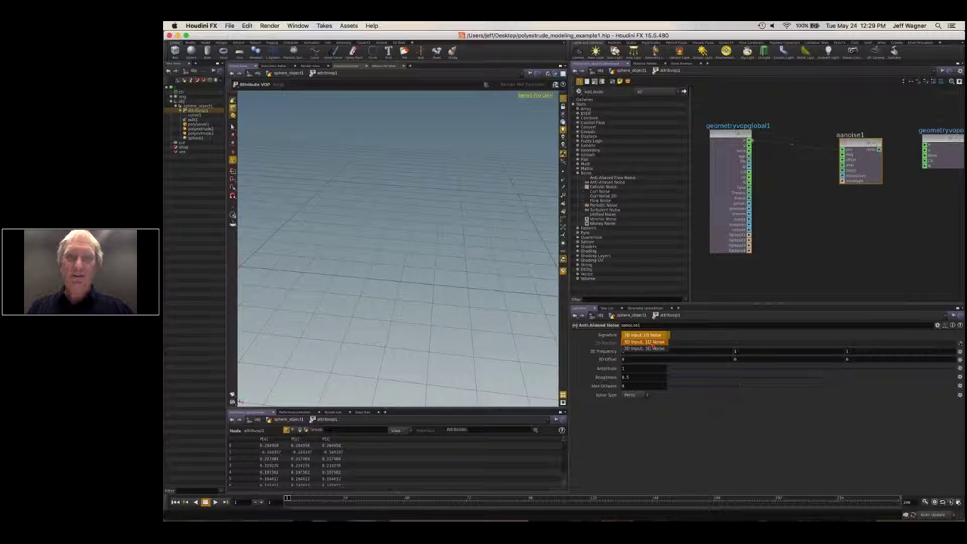
{"action": "left_click", "coordinate": [642, 347]}
{"action": "key", "text": "space"}
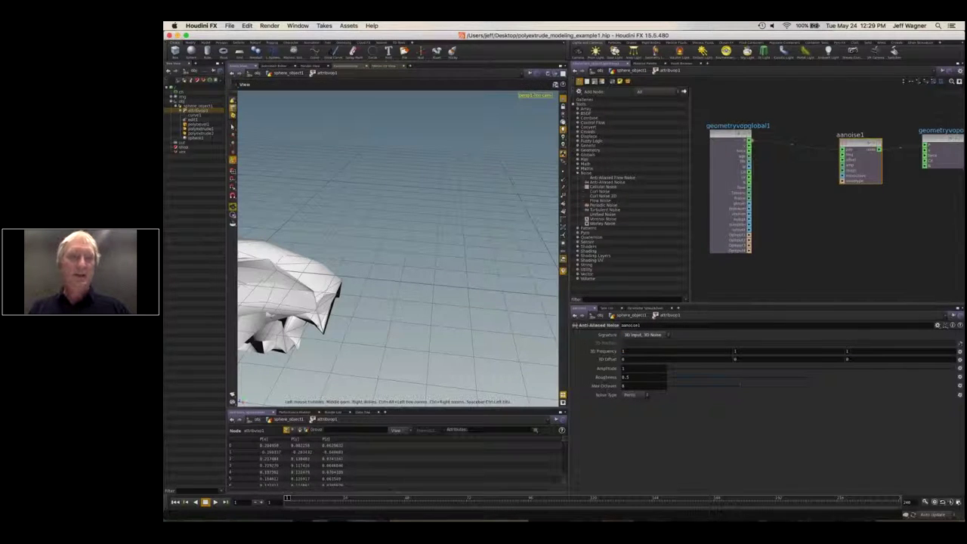
{"action": "middle_click_drag", "start_coordinate": [367, 290], "coordinate": [545, 265]}
{"action": "right_click_drag", "start_coordinate": [407, 266], "coordinate": [438, 265]}
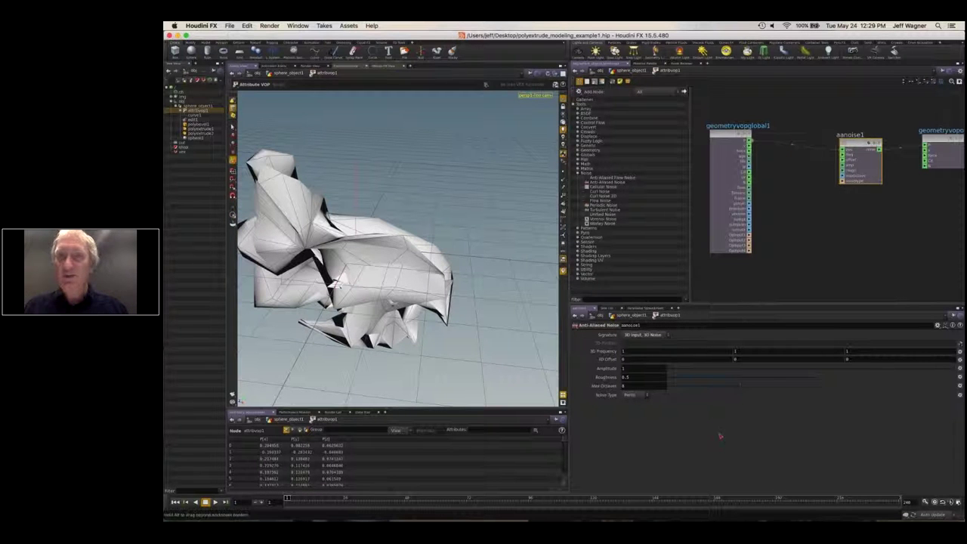
Reduce the Anti-Aliased Noise amplitude to about 0.5 and its roughness to about 0.18.
{"action": "left_click_drag", "start_coordinate": [953, 367], "coordinate": [885, 371]}
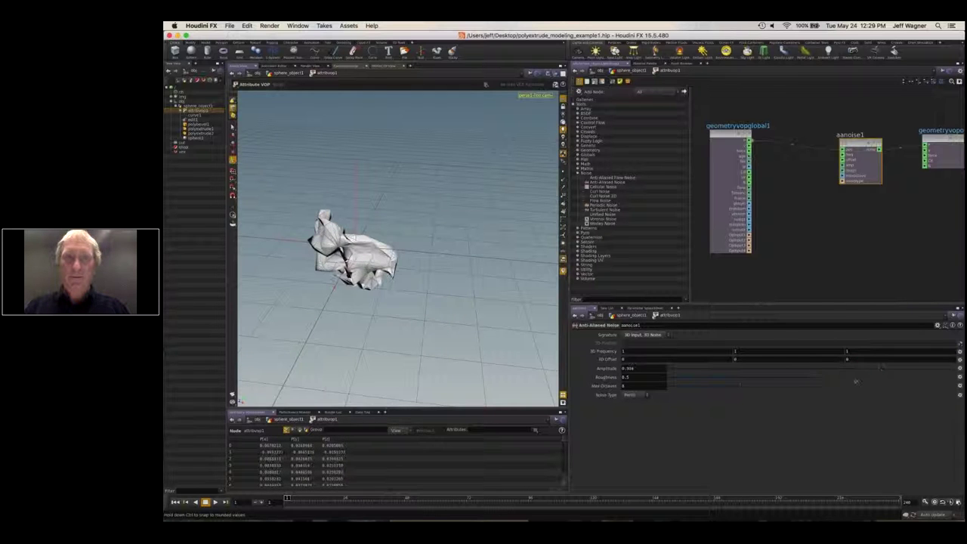
{"action": "left_click_drag", "start_coordinate": [817, 379], "coordinate": [721, 379]}
{"action": "middle_click_drag", "start_coordinate": [903, 196], "coordinate": [886, 209]}
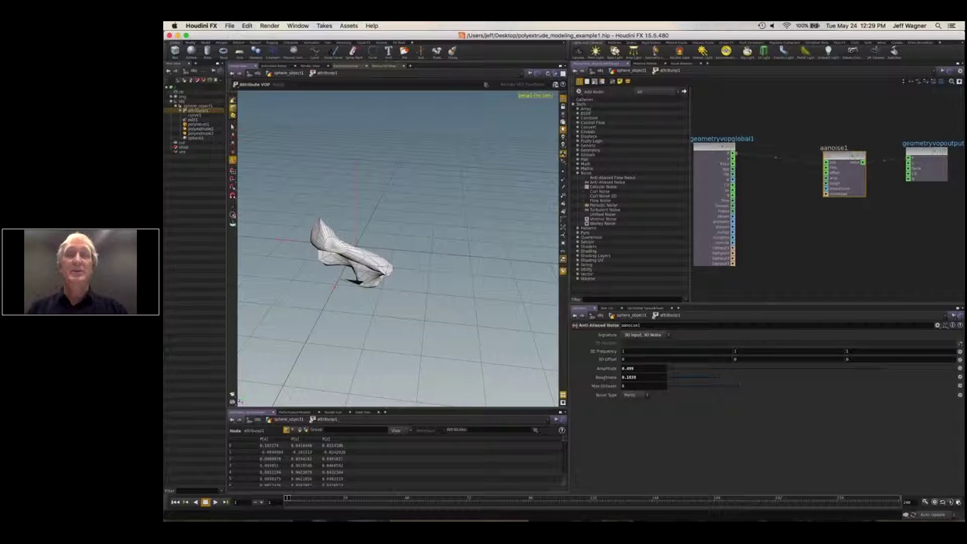
{"action": "scroll", "coordinate": [779, 205], "scroll_direction": "down", "scroll_amount": 3}
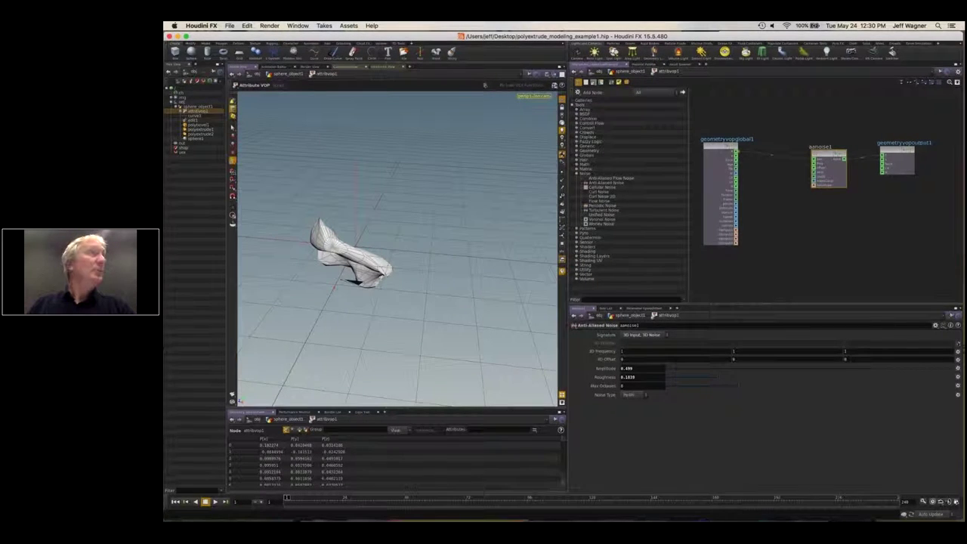
Switch to the Keynote presentation on Desktop 6, select the Hair + Fur Grooming slide and start the slideshow from it.
{"action": "key", "text": "ctrl+Up"}
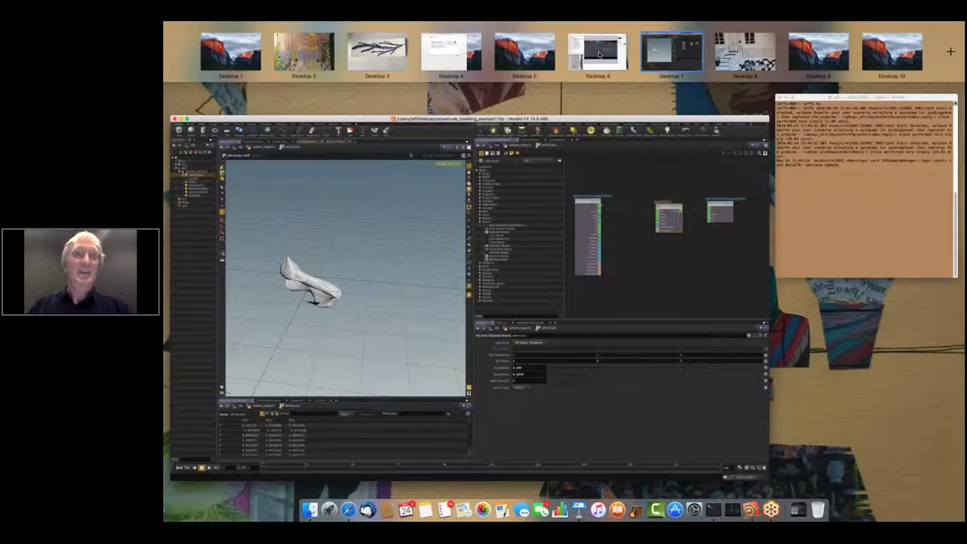
{"action": "left_click", "coordinate": [599, 54]}
{"action": "left_click", "coordinate": [520, 38]}
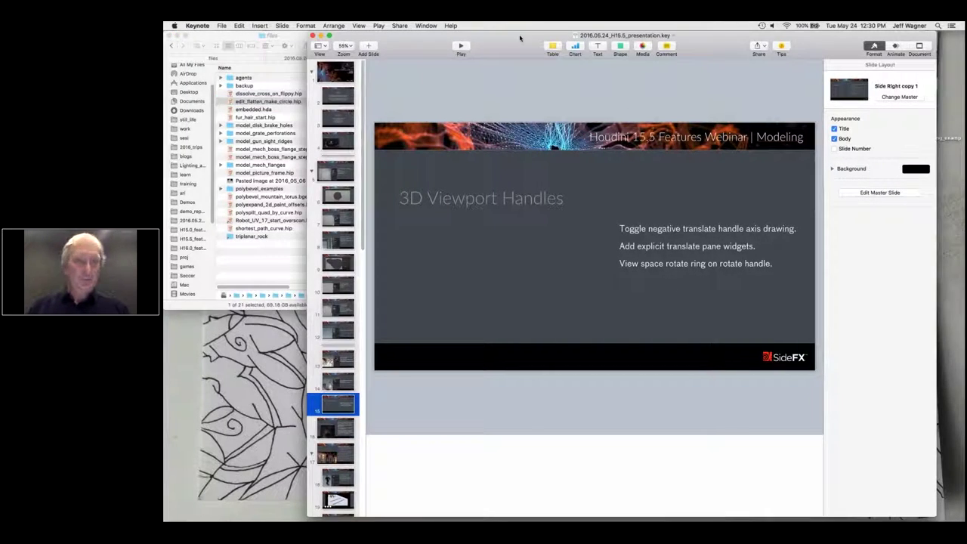
{"action": "key", "text": "Down"}
{"action": "key", "text": "alt+super+p"}
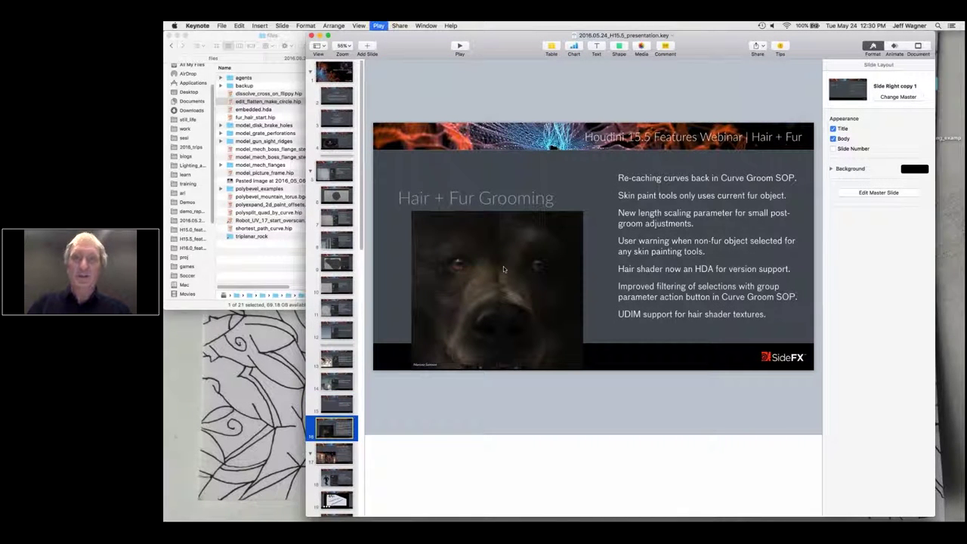